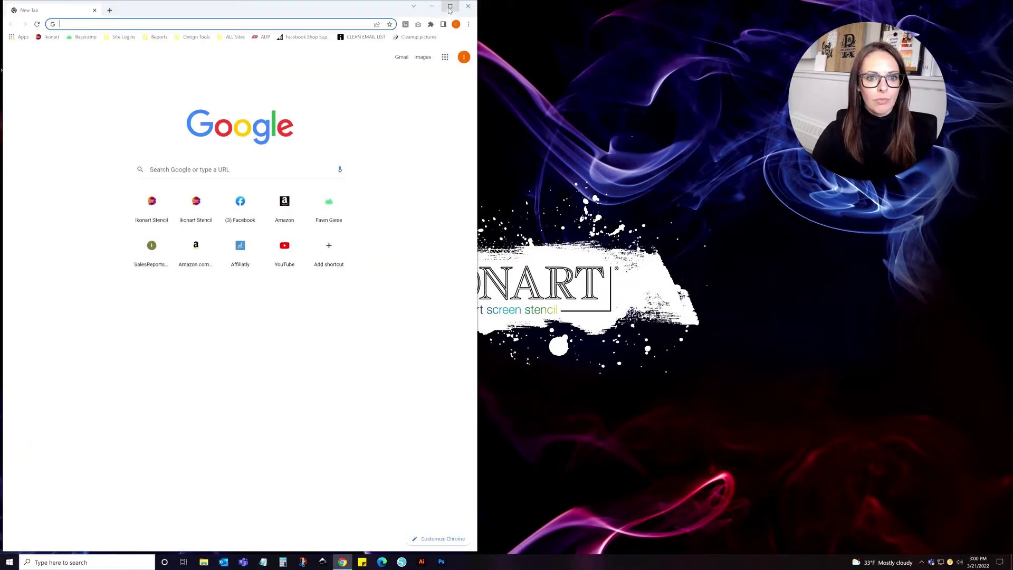
Open the Ikonart website's free artwork collection and go to the Field of Wildflowers design page.
left_click(449, 7)
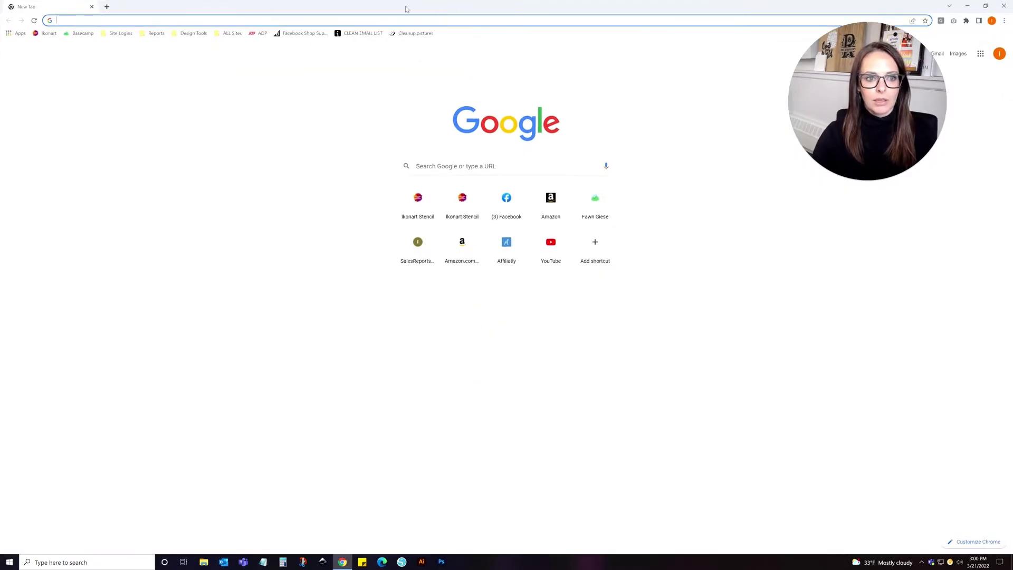
left_click(45, 32)
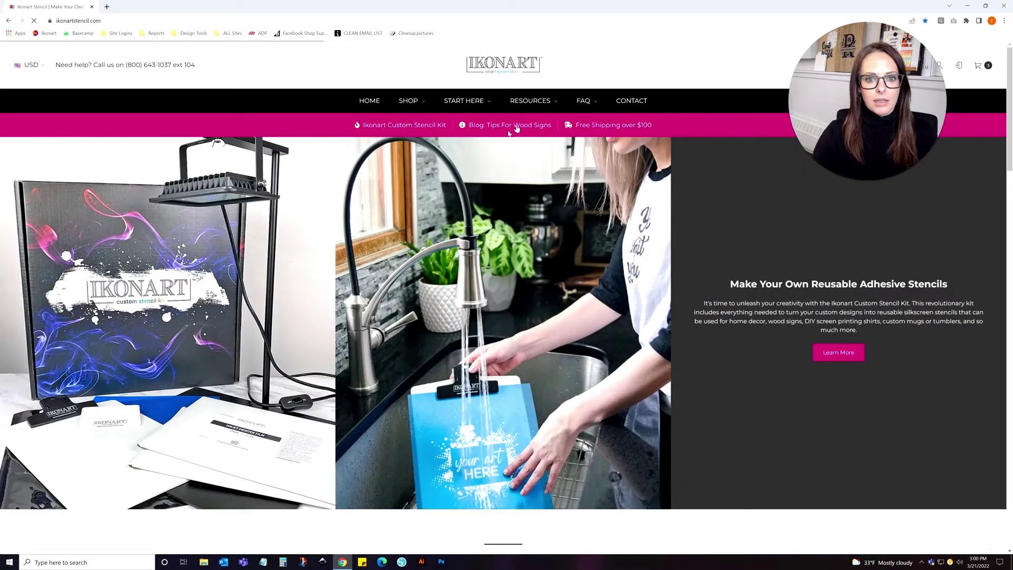
mouse_move(533, 103)
left_click(543, 130)
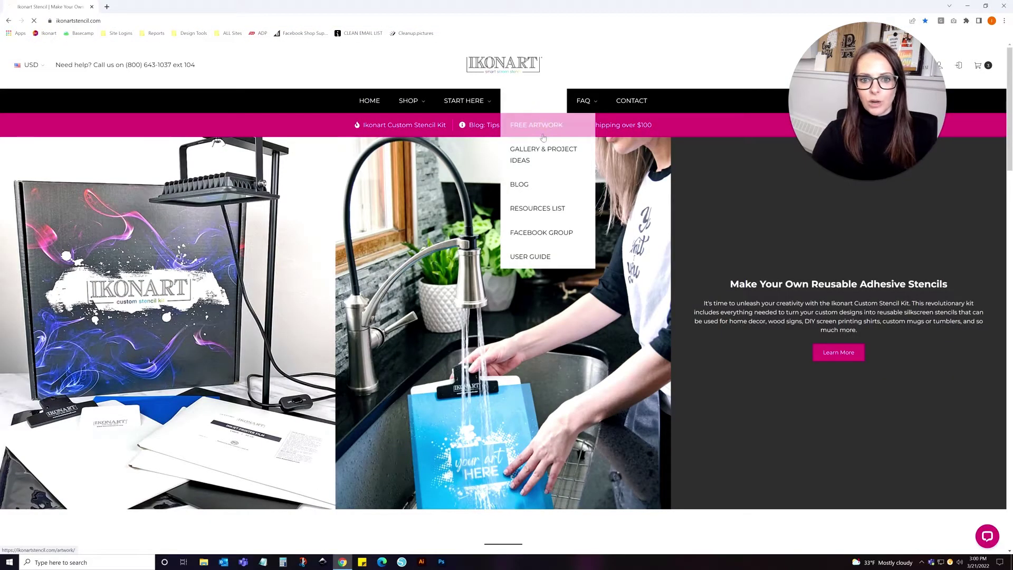
scroll(311, 395, "down", 3)
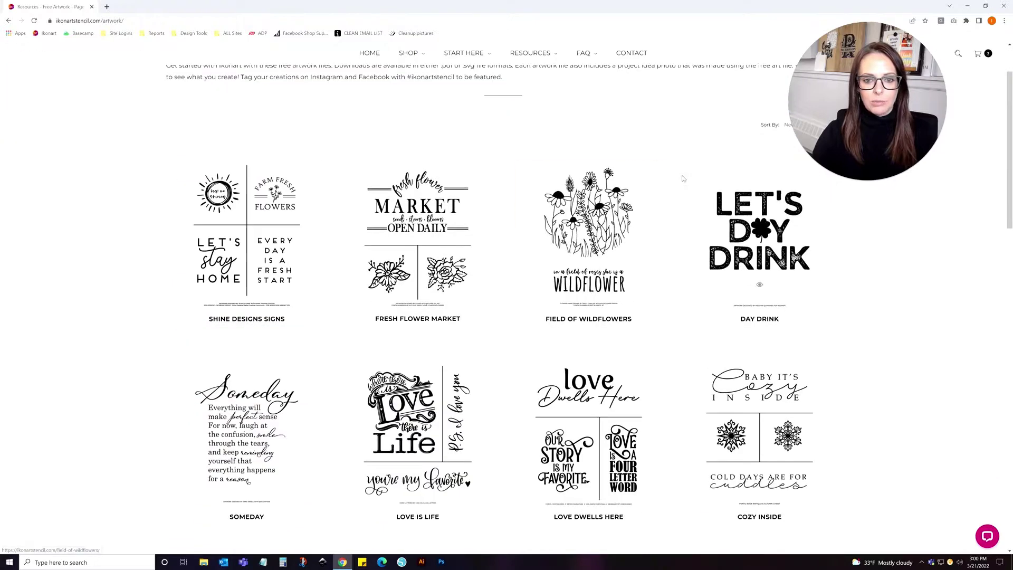
left_click(588, 201)
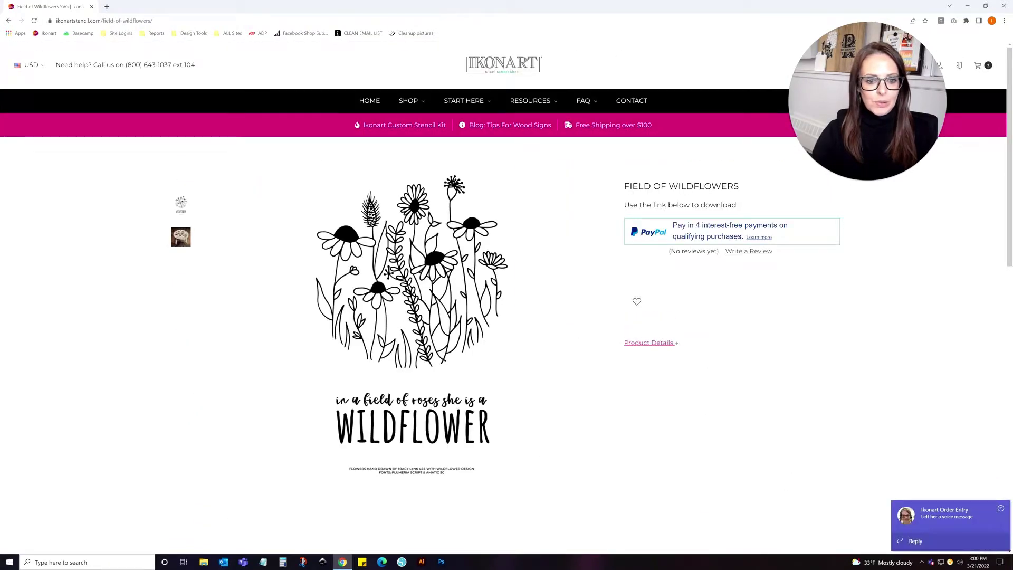
Download the Field of Wildflowers artwork as an SVG, save it to the Desktop, and close the artwork's browser tab.
scroll(403, 261, "down", 6)
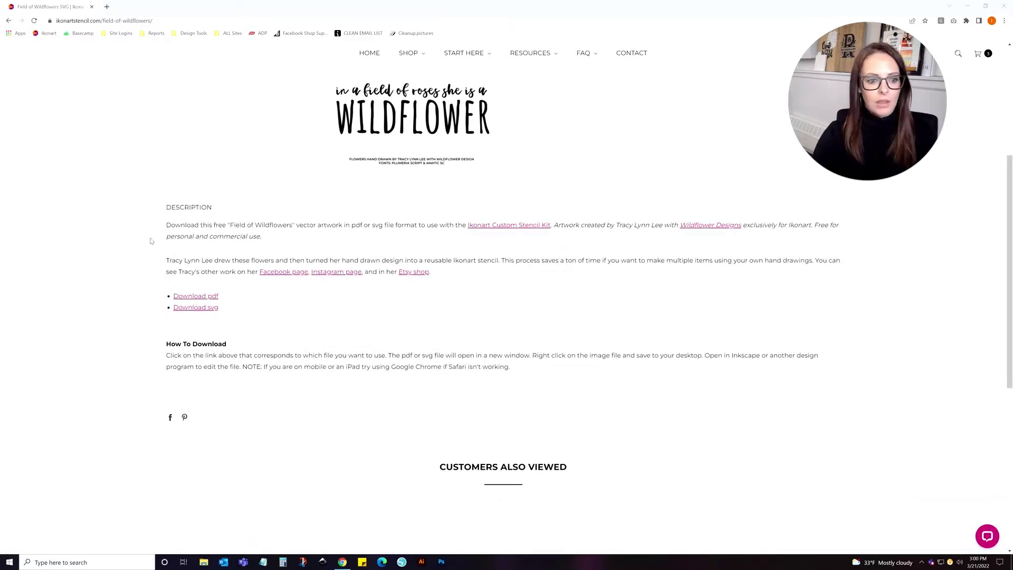
left_click(202, 308)
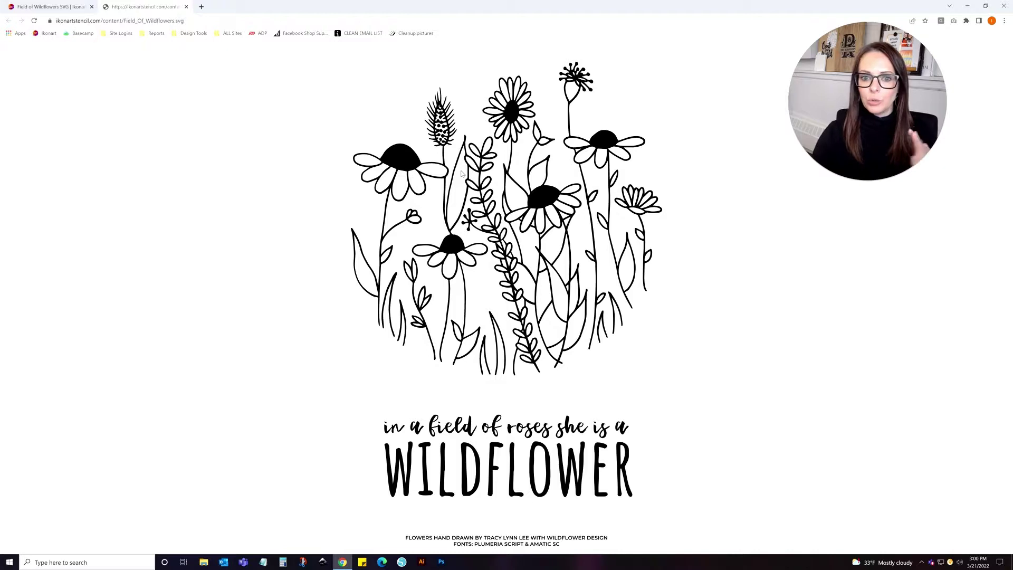
right_click(501, 183)
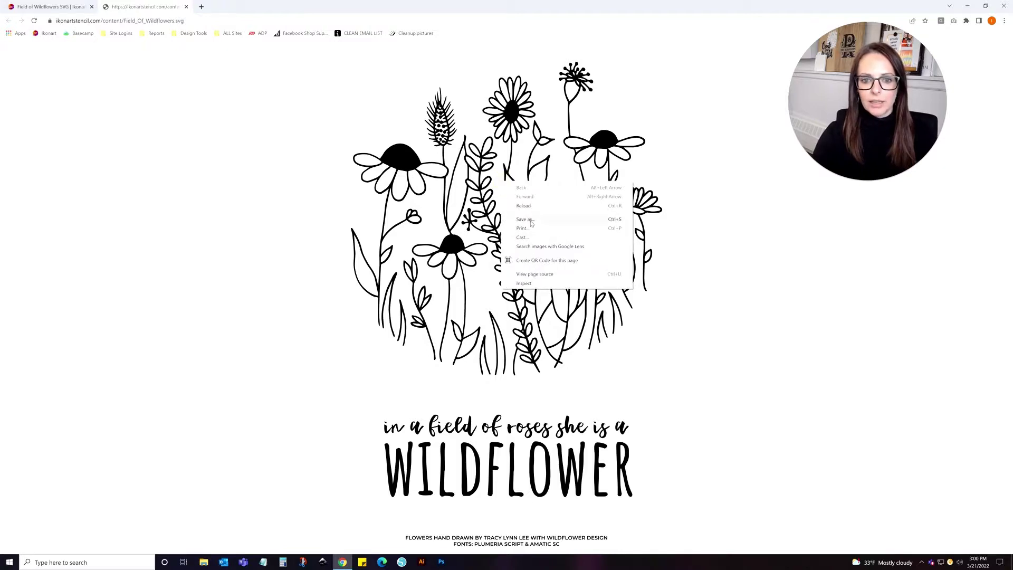
left_click(531, 223)
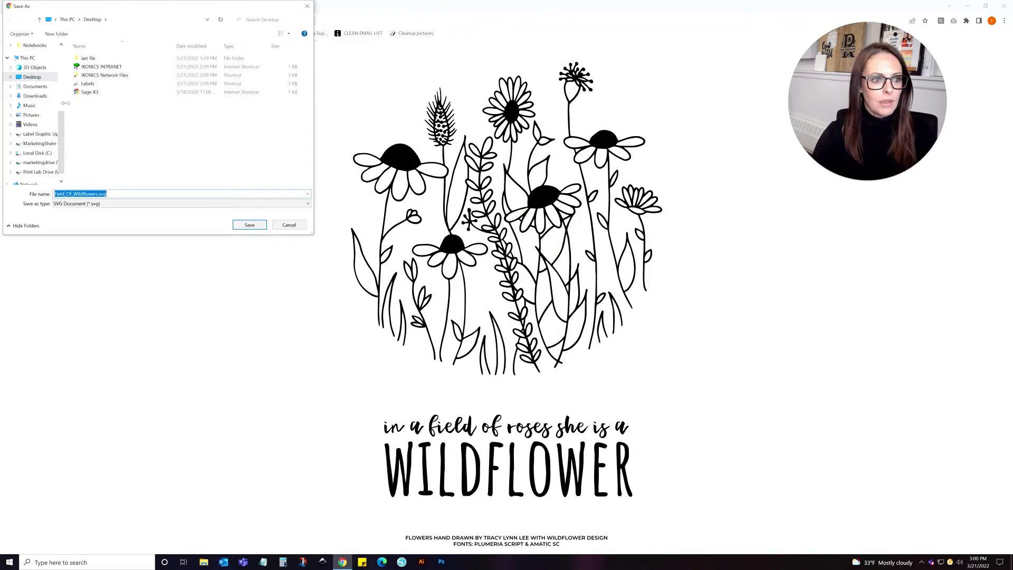
left_click(250, 225)
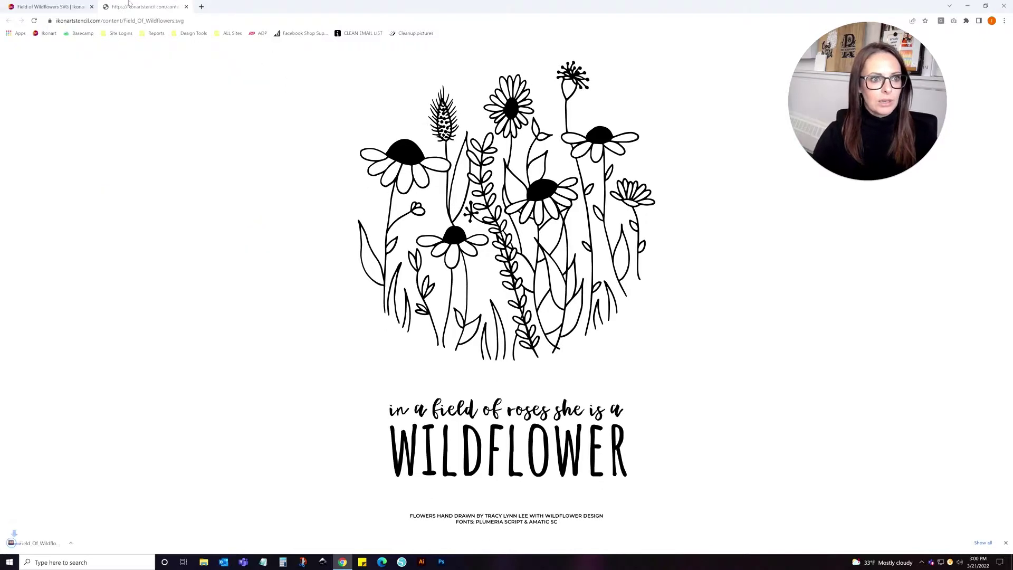
left_click(186, 7)
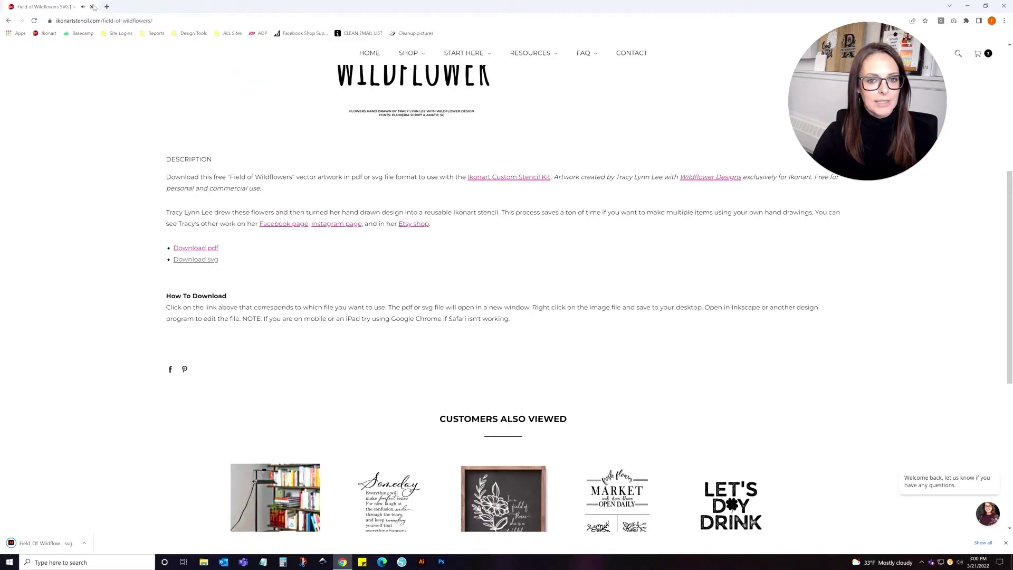
Search the web for "gravit designer" and open the Gravit Designer PRO website.
left_click(341, 20)
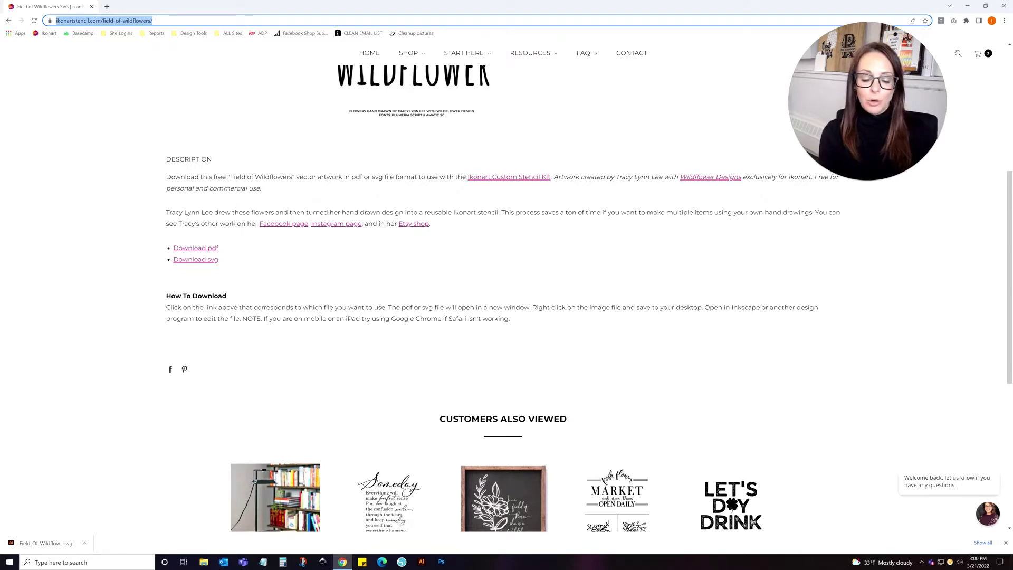
type("gravit designer")
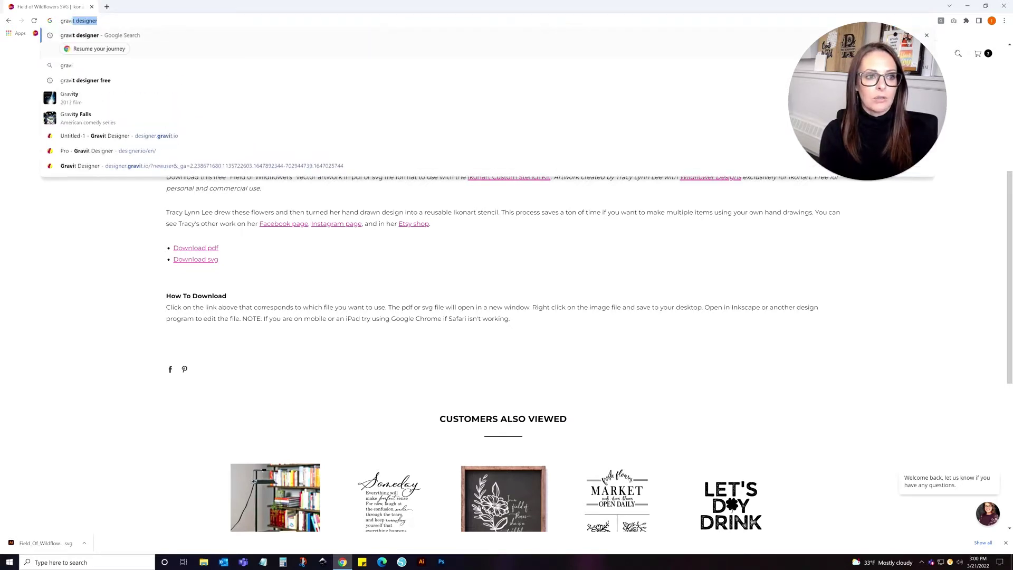
key("Return")
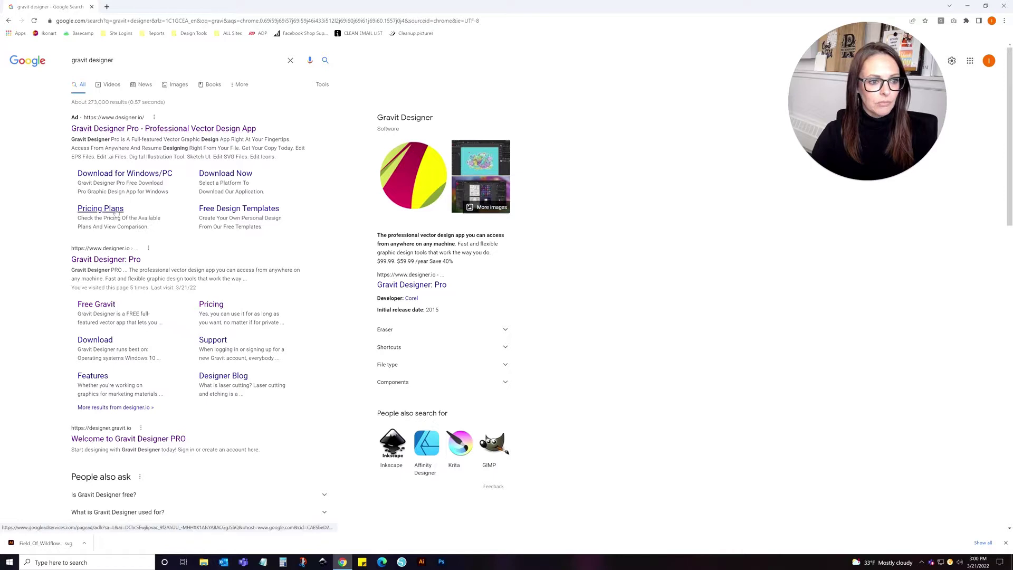
left_click(105, 259)
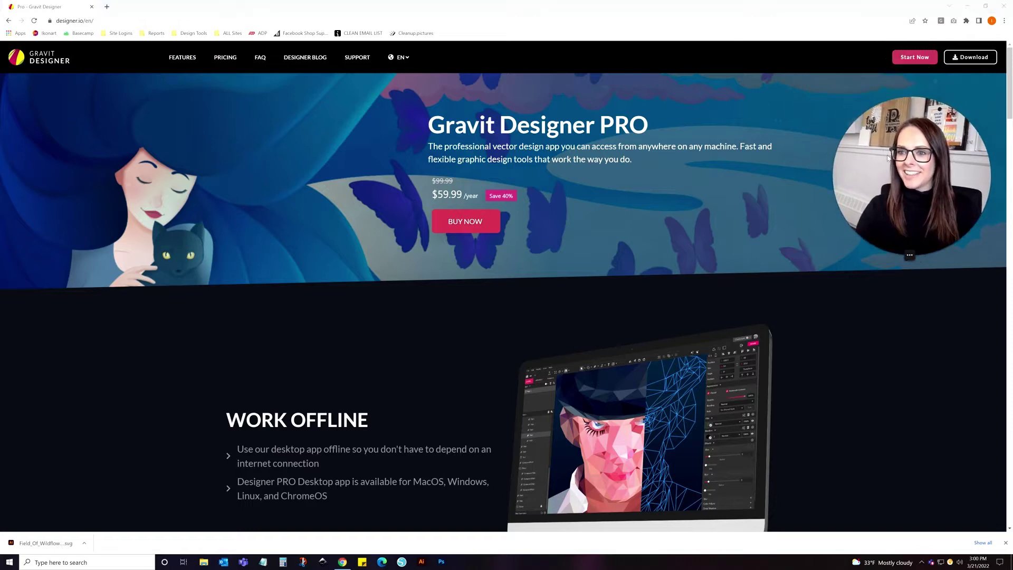
Launch the Gravit Designer web app and create a new US-Letter Portrait (8.5x11 in) design.
left_click(914, 58)
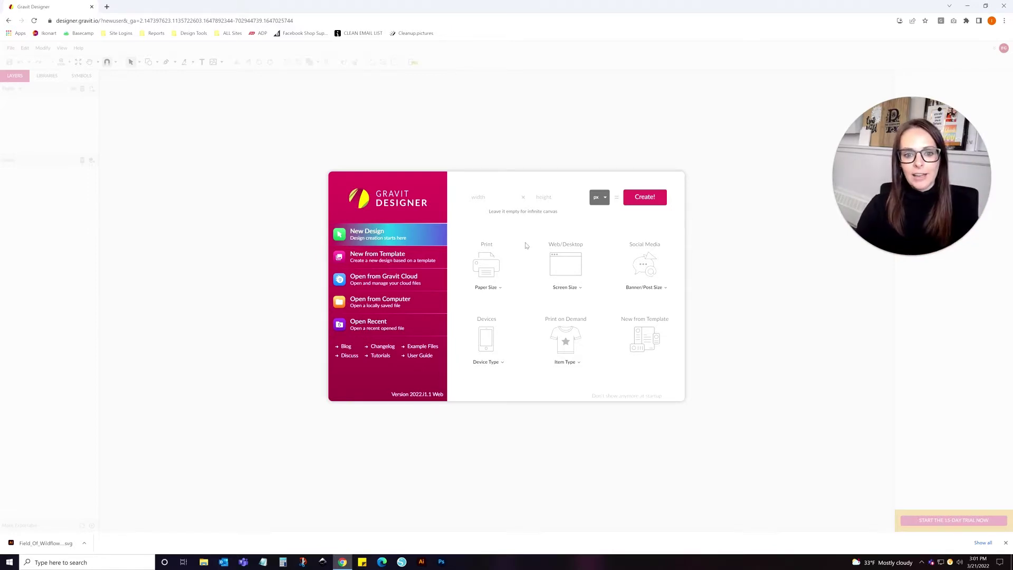
left_click(487, 289)
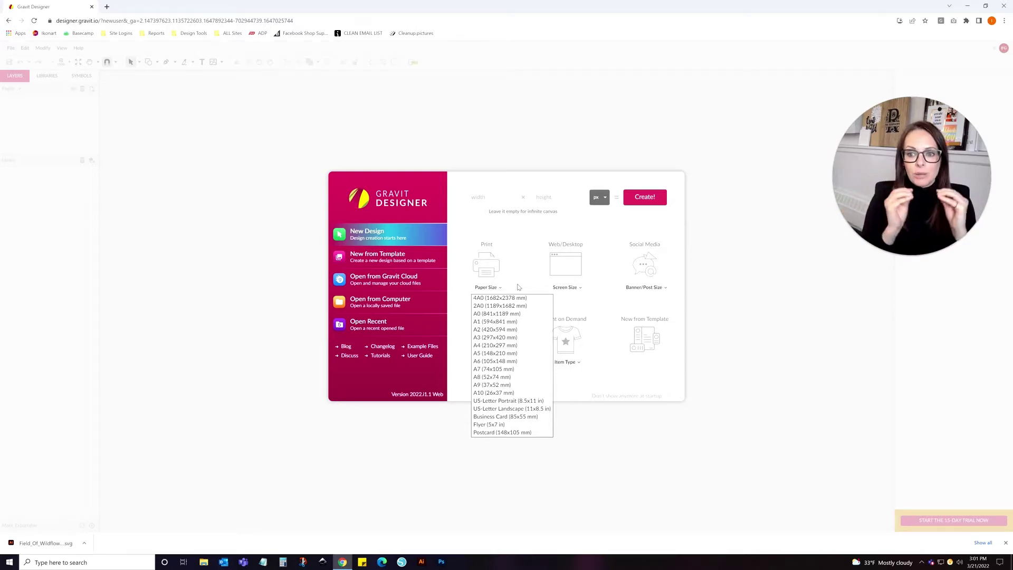
left_click(530, 401)
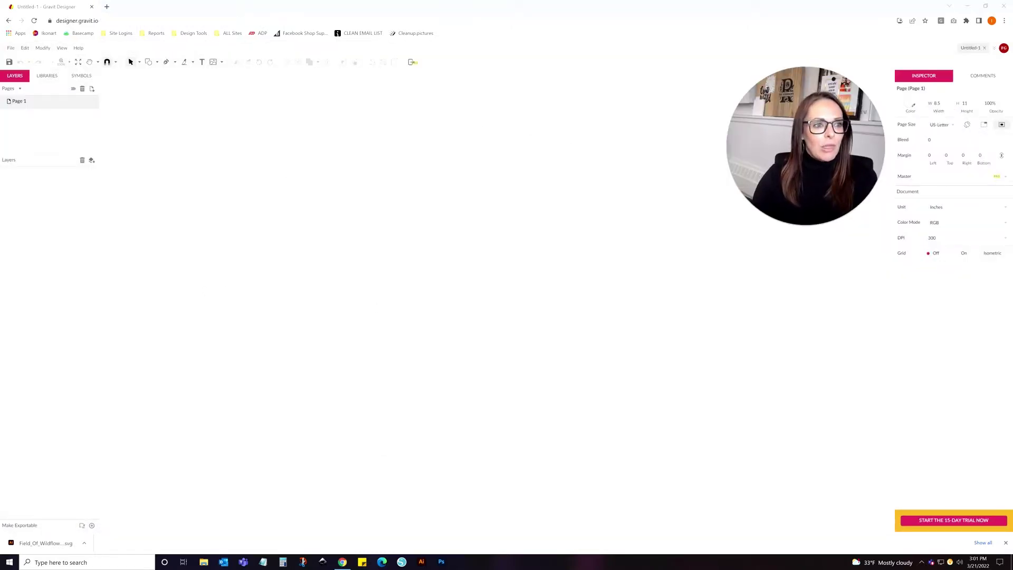
Open the local file Field_Of_Wildflowers.svg from the Desktop.
left_click(10, 48)
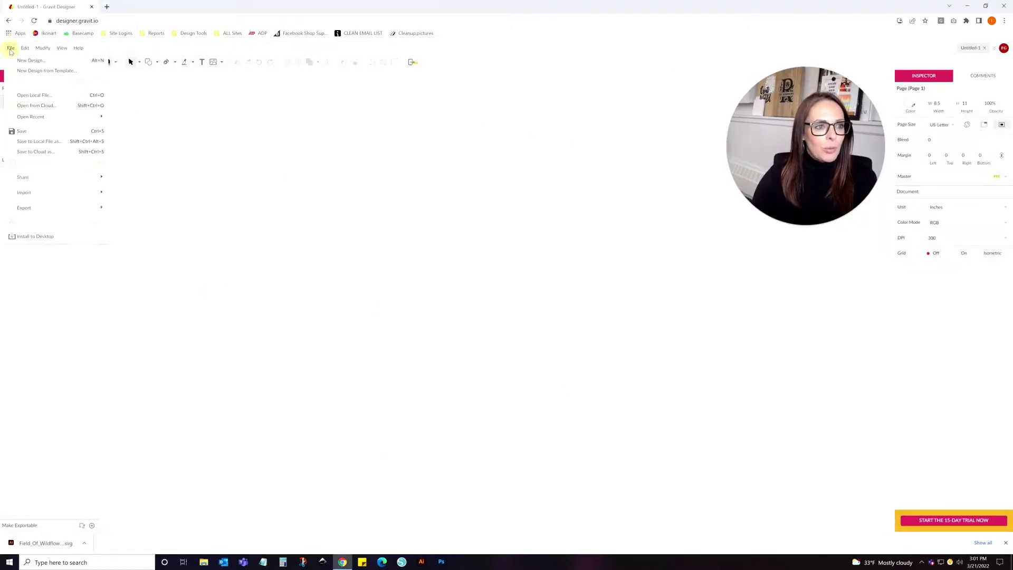
left_click(34, 95)
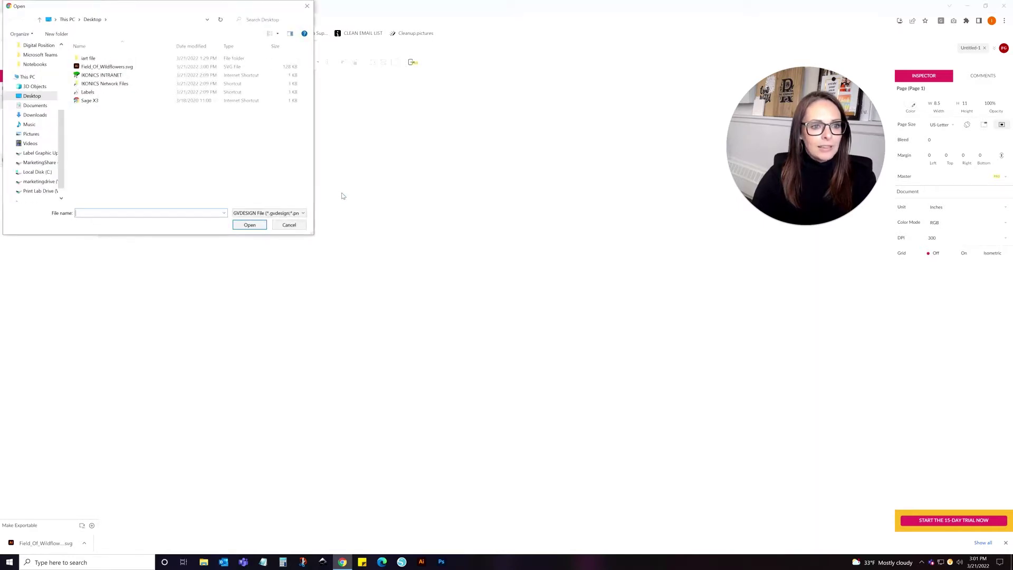
left_click(106, 67)
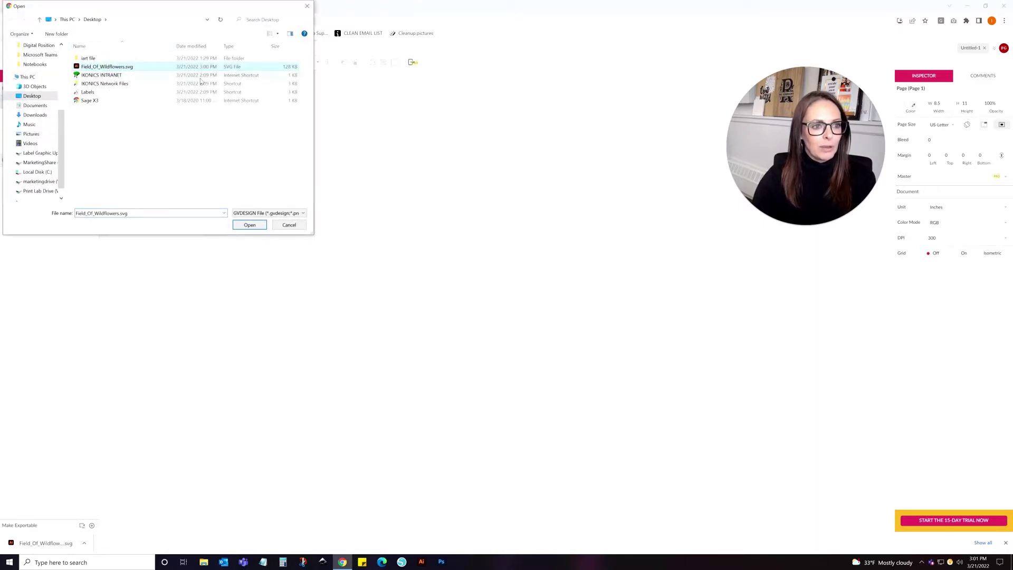
left_click(262, 227)
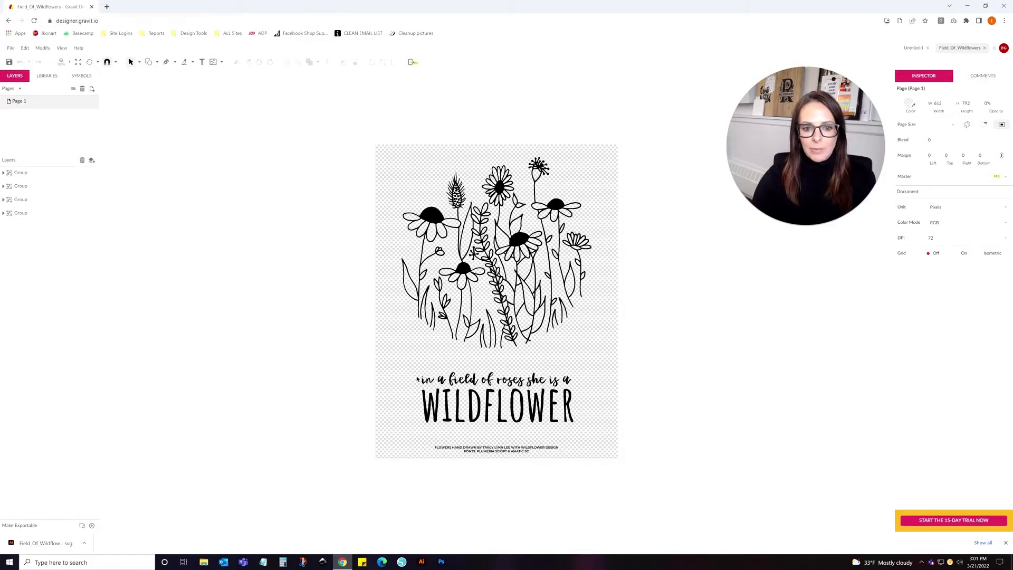
Select both lines of the "in a field of roses she is a WILDFLOWER" lettering and copy them.
left_click_drag(401, 366, 636, 425)
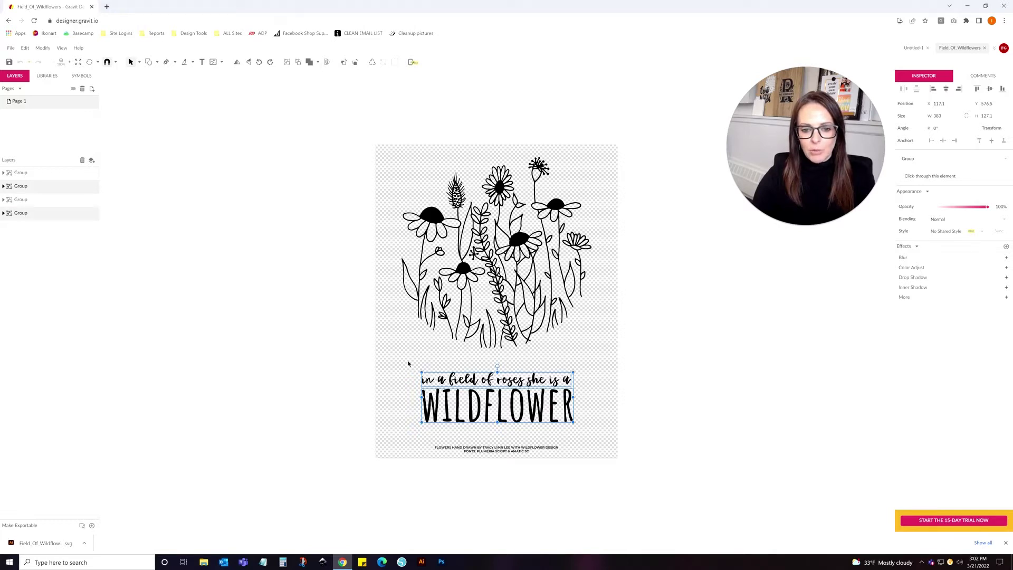
left_click_drag(399, 361, 621, 430)
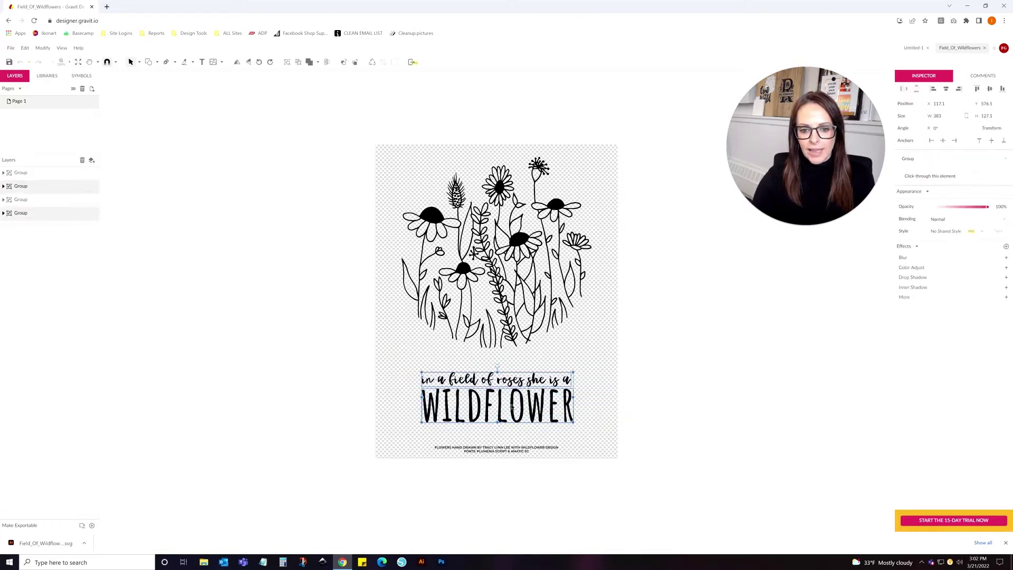
right_click(512, 406)
left_click(398, 376)
left_click_drag(405, 364, 628, 427)
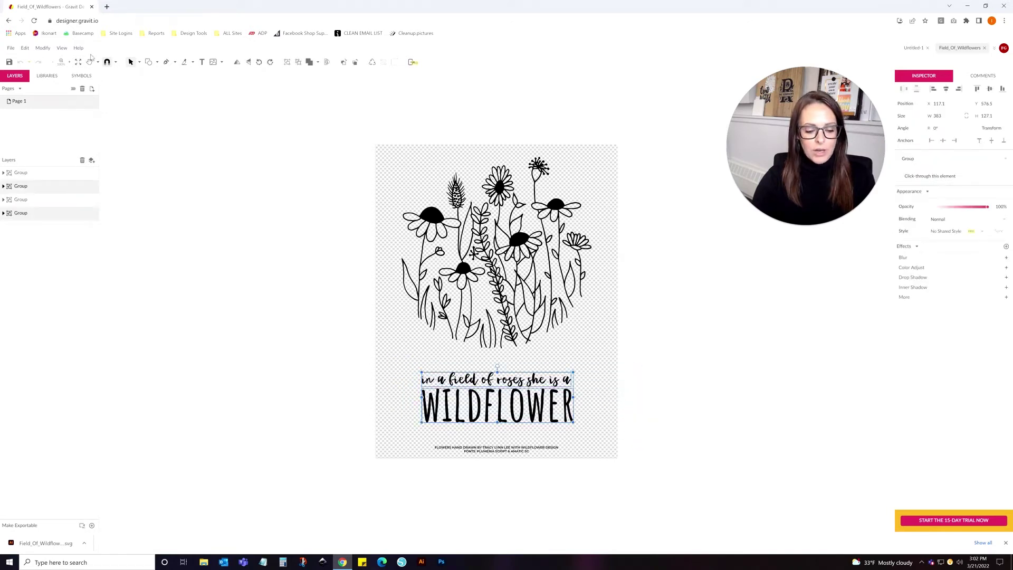
left_click(26, 48)
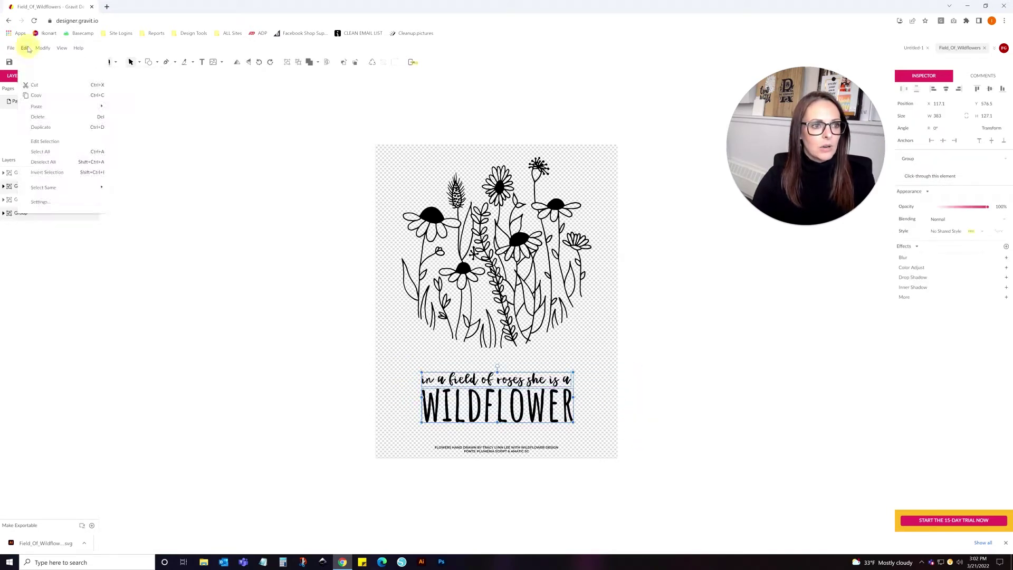
left_click(35, 95)
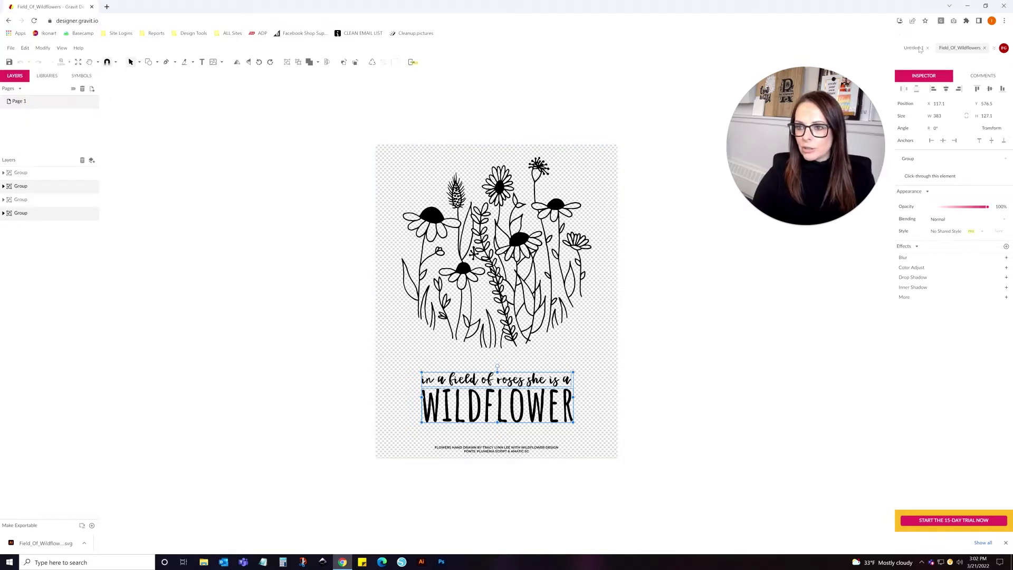
Close the Field_Of_Wildflowers file, paste the lettering into the blank letter-size design, and move it to about X 1.26, Y 2.17 in.
left_click(985, 48)
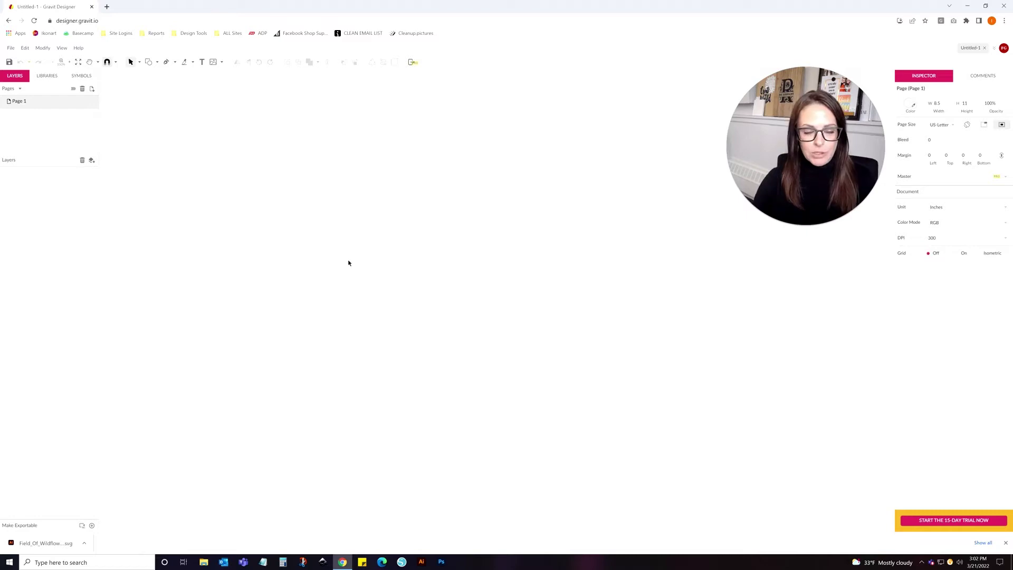
left_click(25, 49)
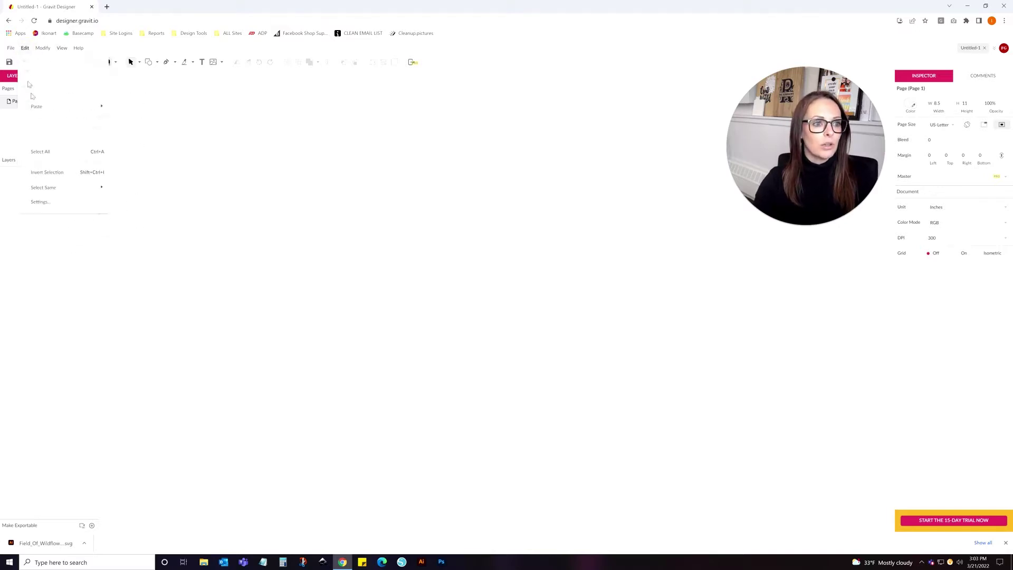
mouse_move(32, 105)
left_click(140, 109)
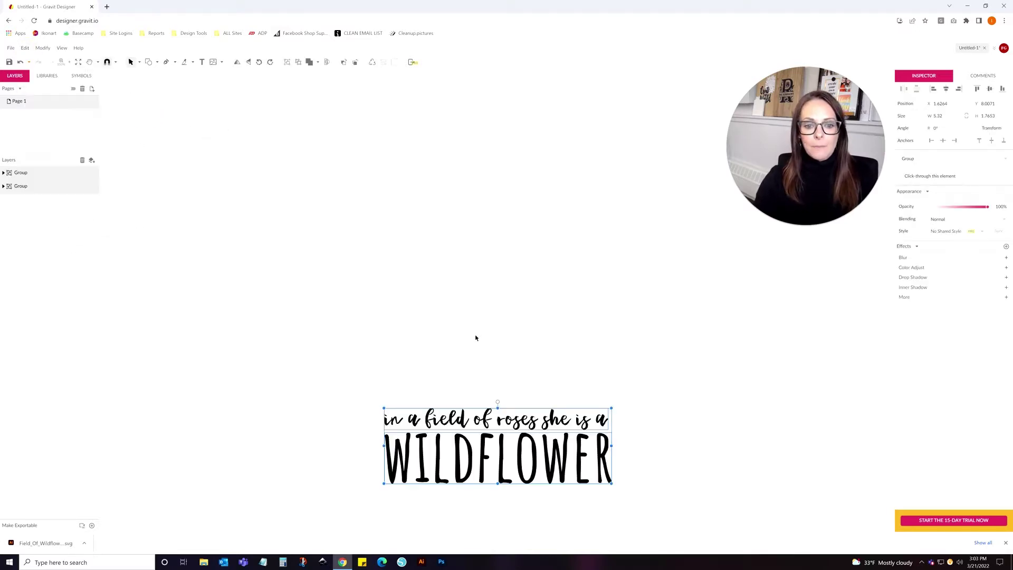
left_click_drag(557, 425, 539, 177)
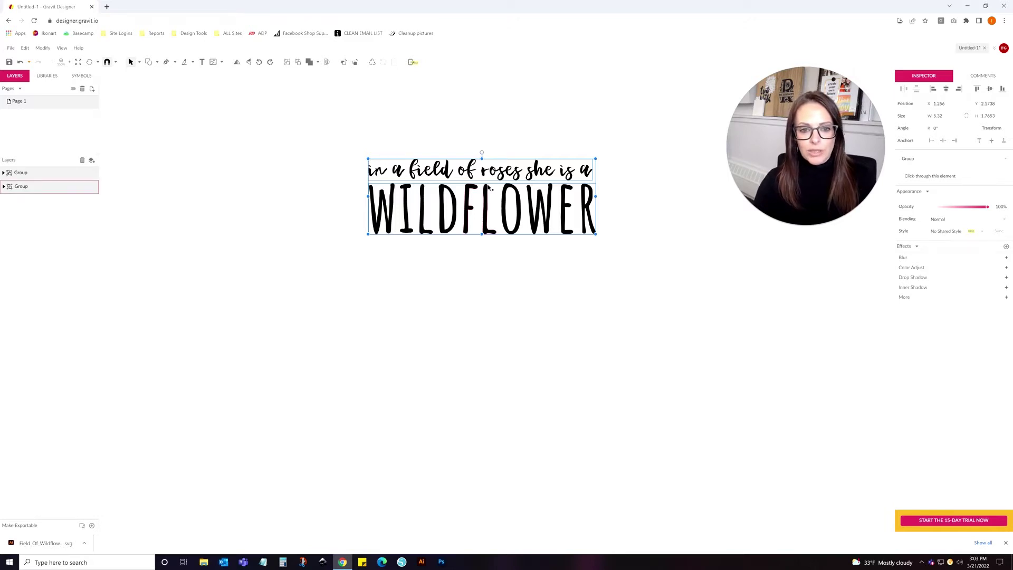
key("ctrl+g")
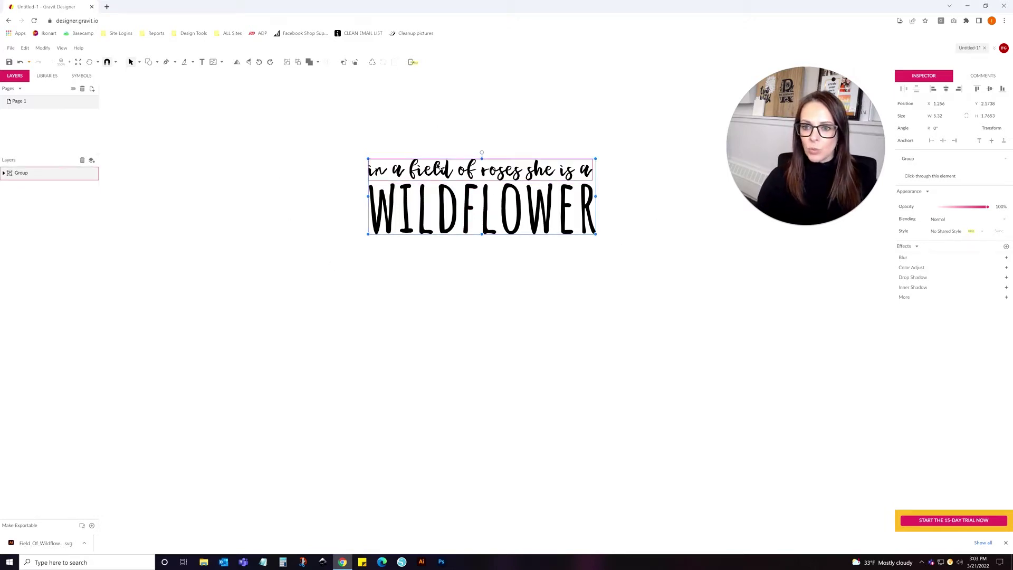
key("ctrl+z")
right_click(448, 167)
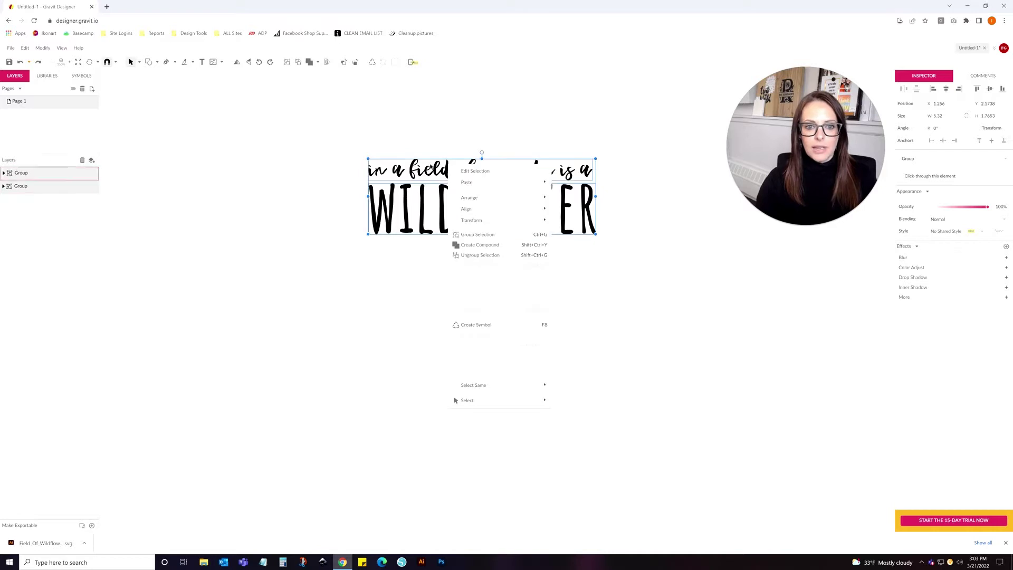
left_click(441, 109)
Select both lines of the wildflower lettering and group them into a single object.
left_click_drag(342, 130, 638, 271)
right_click(537, 208)
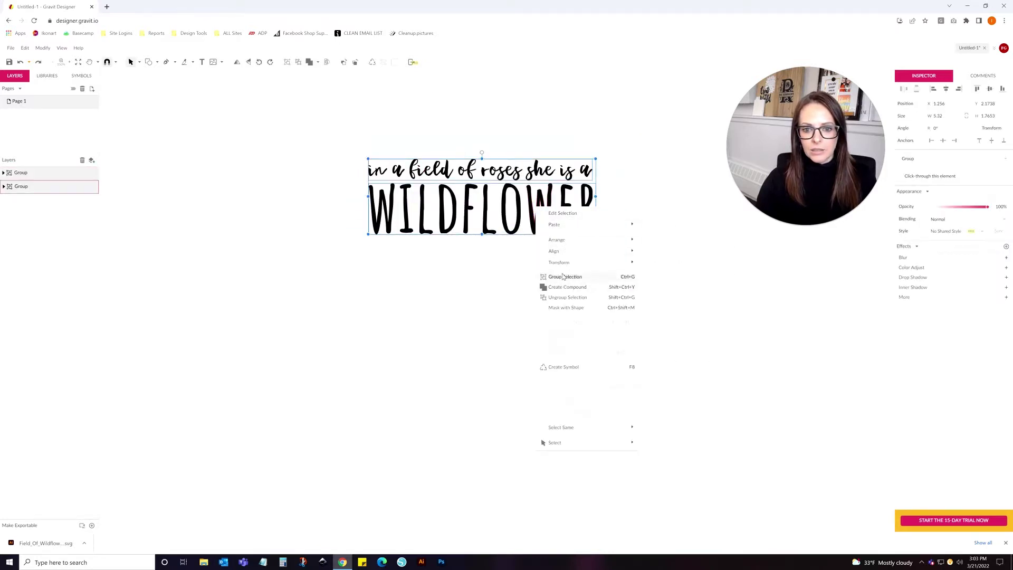
left_click(564, 276)
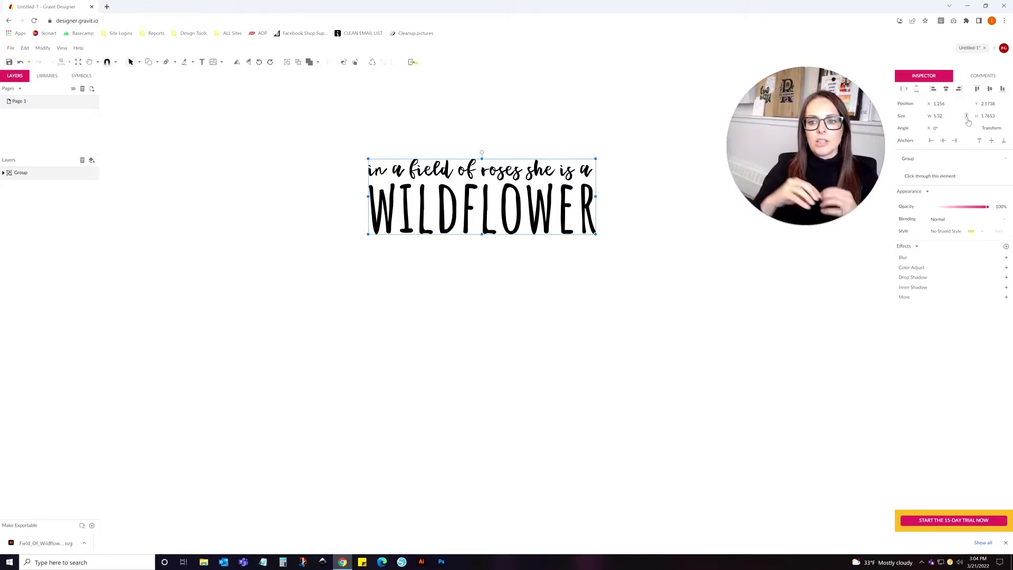
Scale the lettering group proportionally to 13 in wide and move it to about X -3.40, Y 2.16 in.
double_click(938, 116)
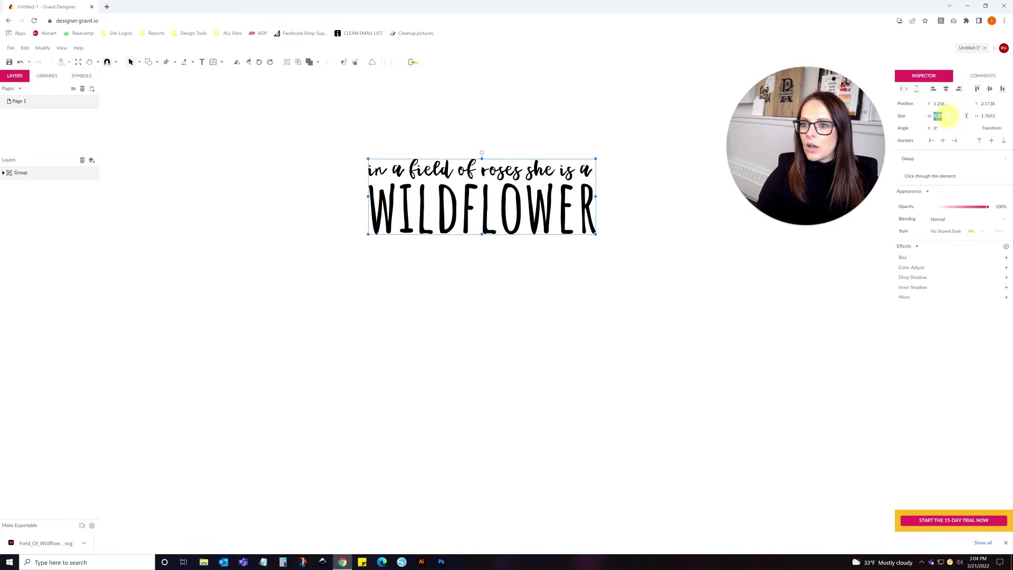
type("13")
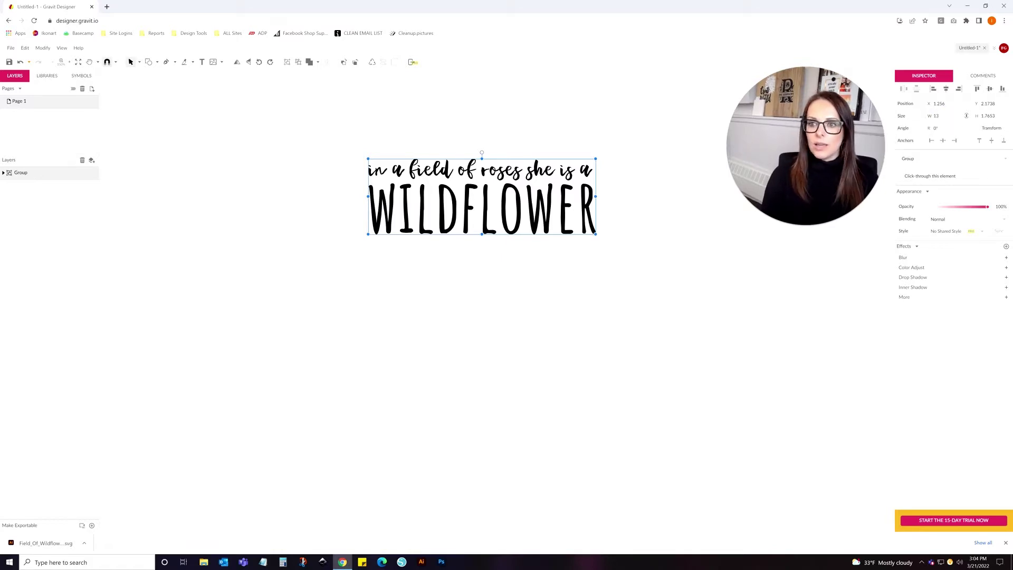
key("Return")
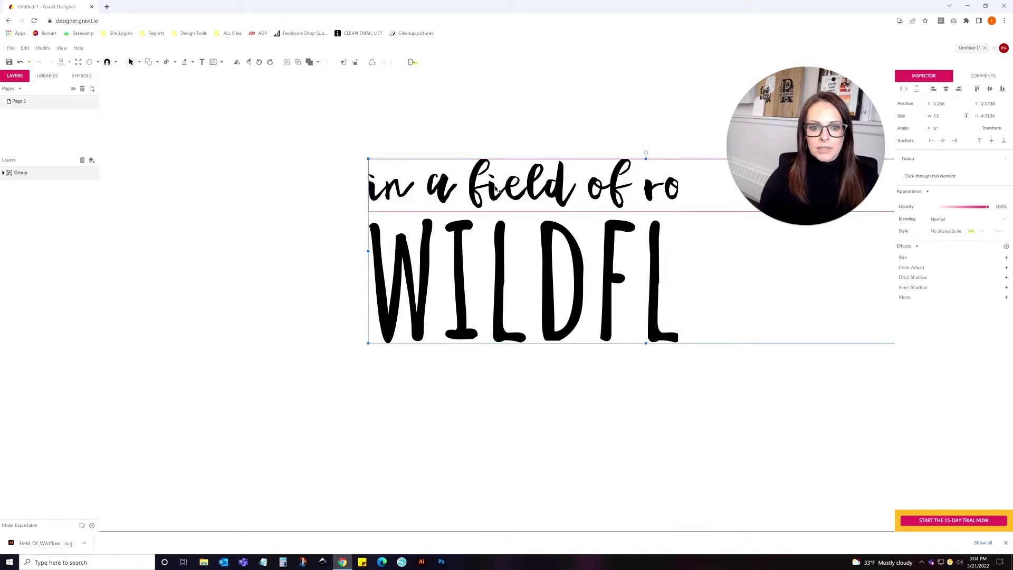
left_click_drag(496, 195, 294, 195)
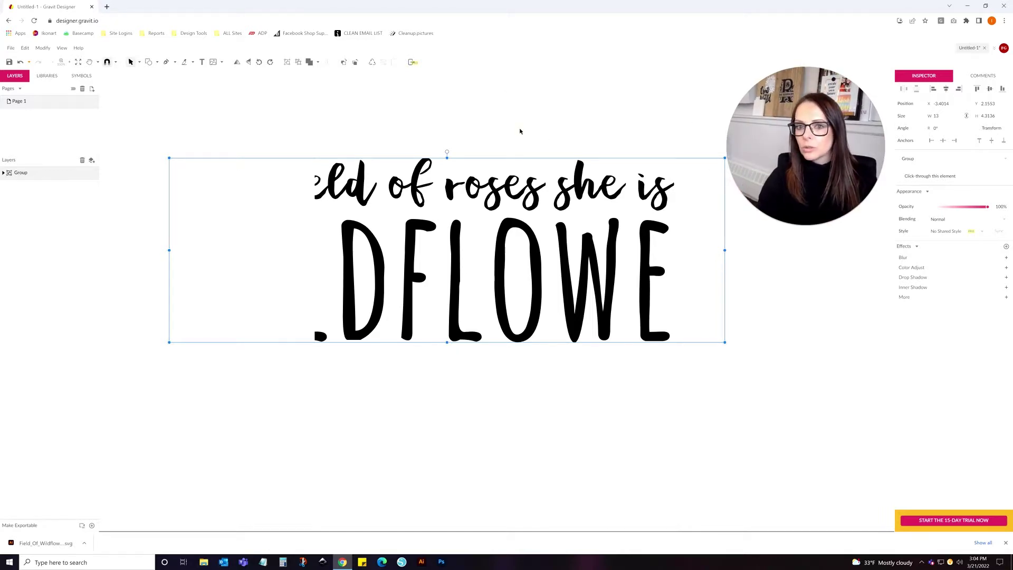
Switch the US Letter page to landscape orientation, 11 by 8.5 in.
left_click(519, 129)
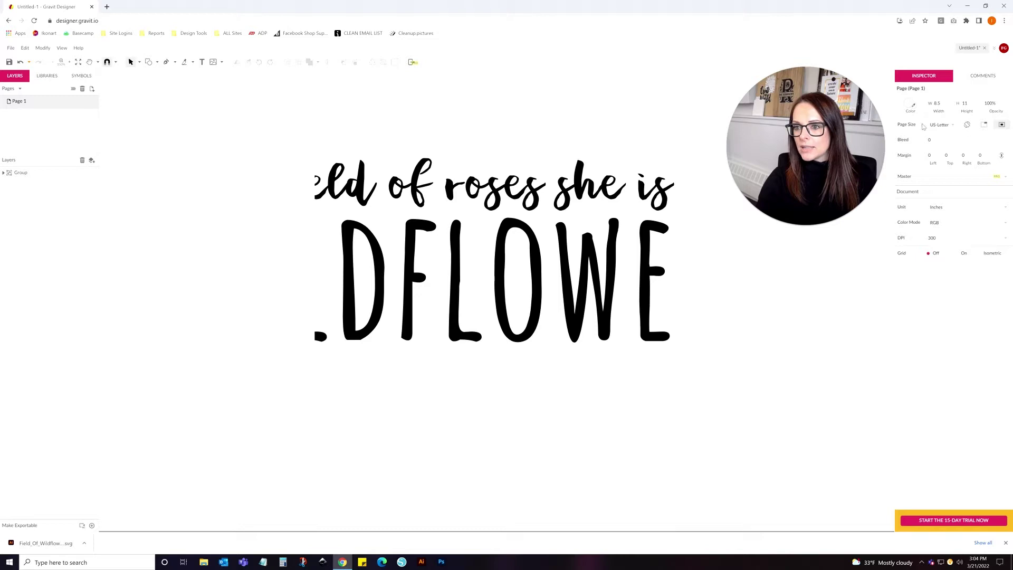
left_click(968, 126)
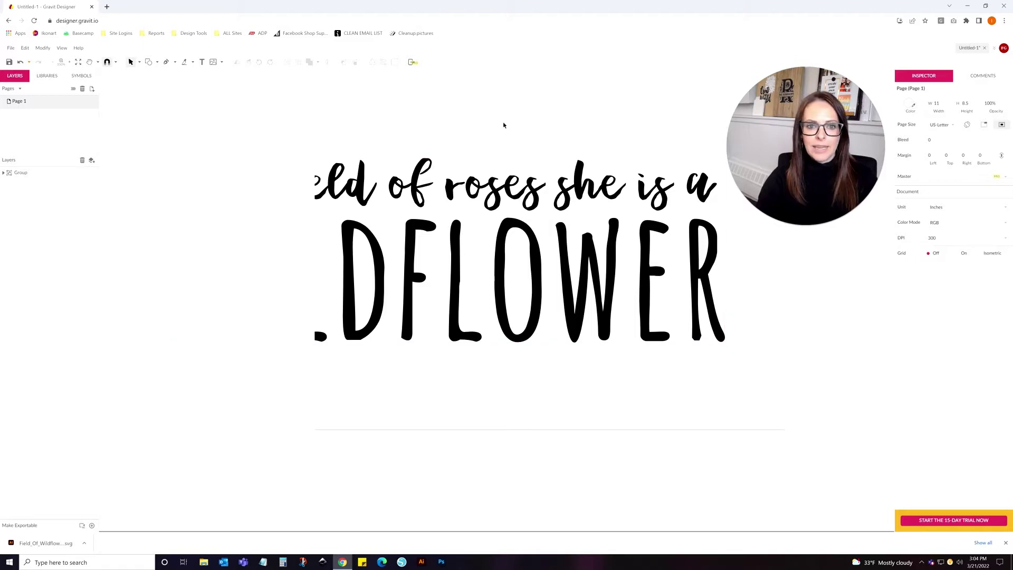
left_click(89, 62)
left_click_drag(544, 133, 423, 163)
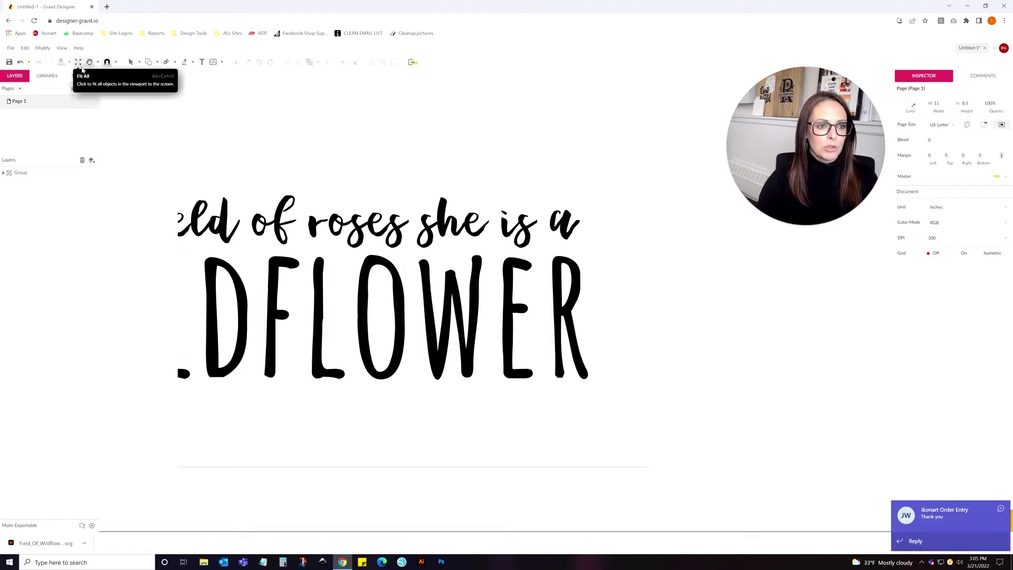
left_click(89, 61)
left_click_drag(327, 158, 351, 167)
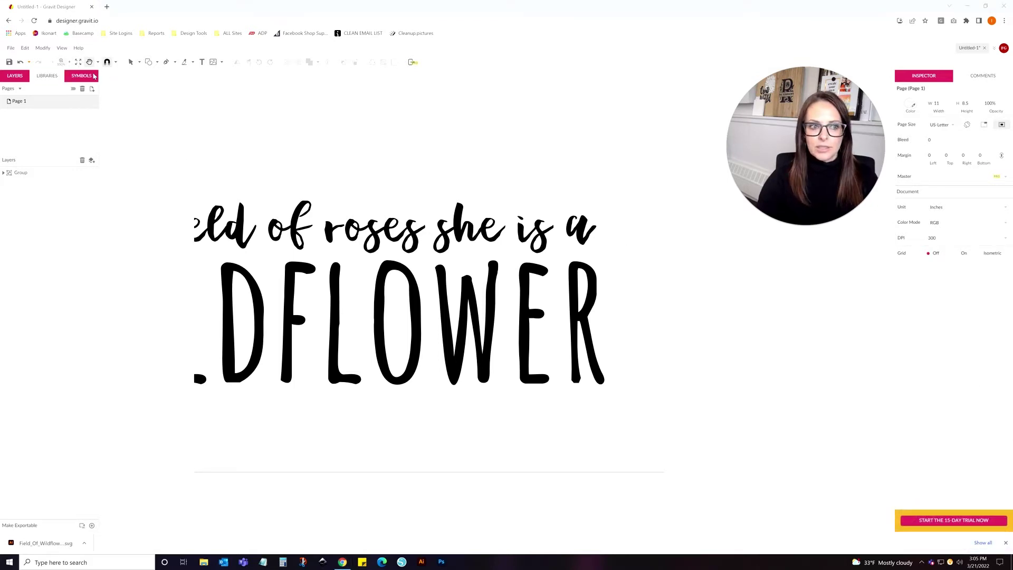
left_click(68, 63)
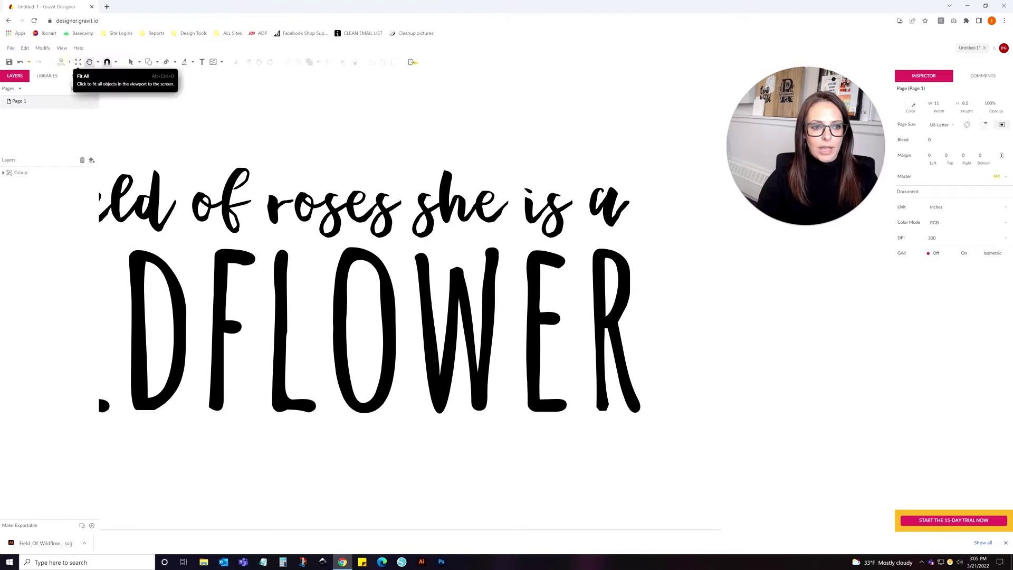
left_click(57, 62)
mouse_move(428, 171)
left_mouse_down()
mouse_move(495, 178)
mouse_move(443, 168)
left_mouse_up()
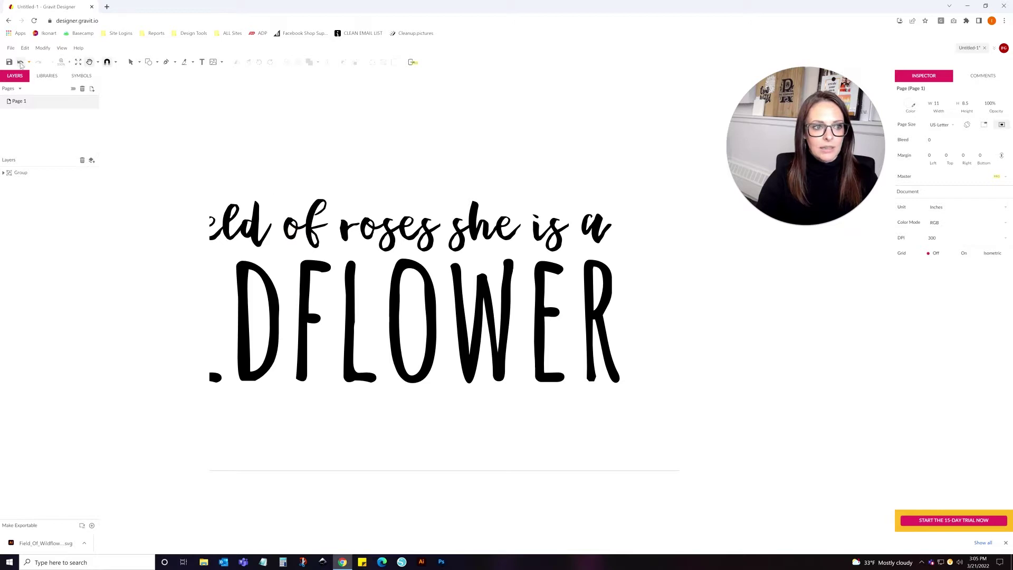
Move the lettering group so it starts near the page's upper-left corner, at about X 0.39, Y 0.29 in.
left_click(131, 62)
left_click(296, 232)
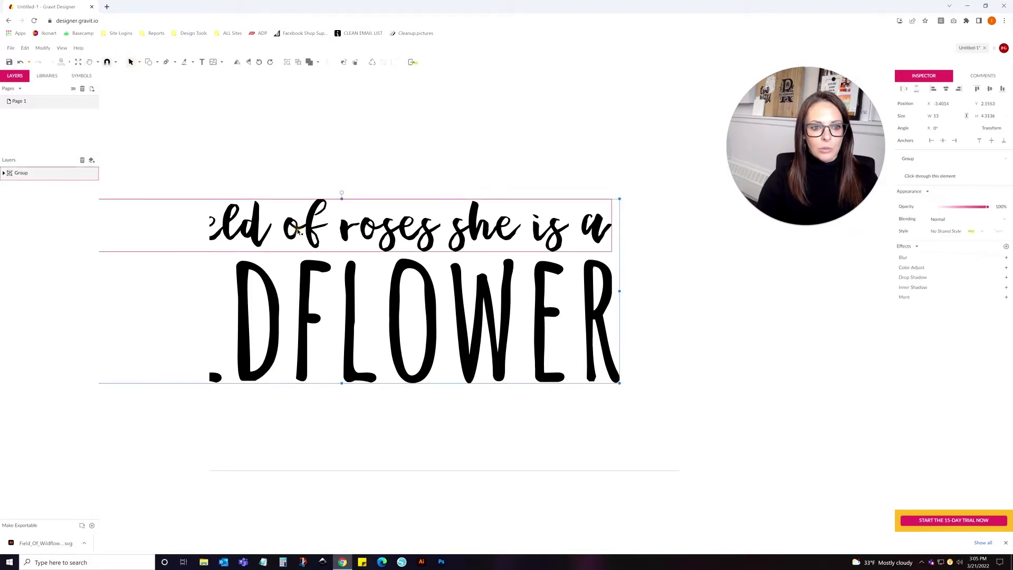
left_click_drag(295, 233, 459, 169)
key("ctrl+z")
left_click_drag(435, 246, 331, 153)
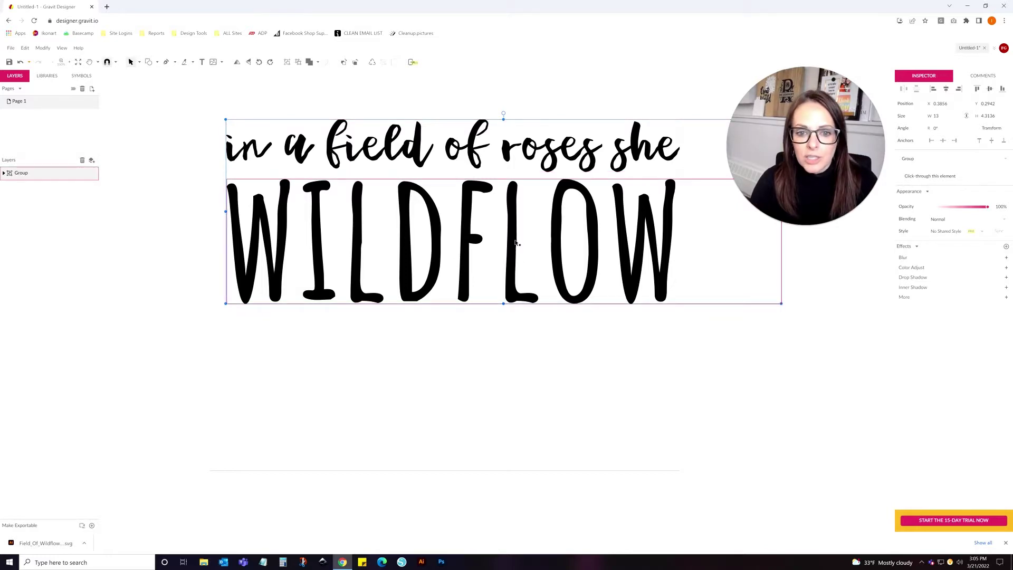
Slide the lettering group across the page to preview its right half, and return it to about X 0.50, Y 0.30 in.
left_click_drag(512, 244, 520, 276)
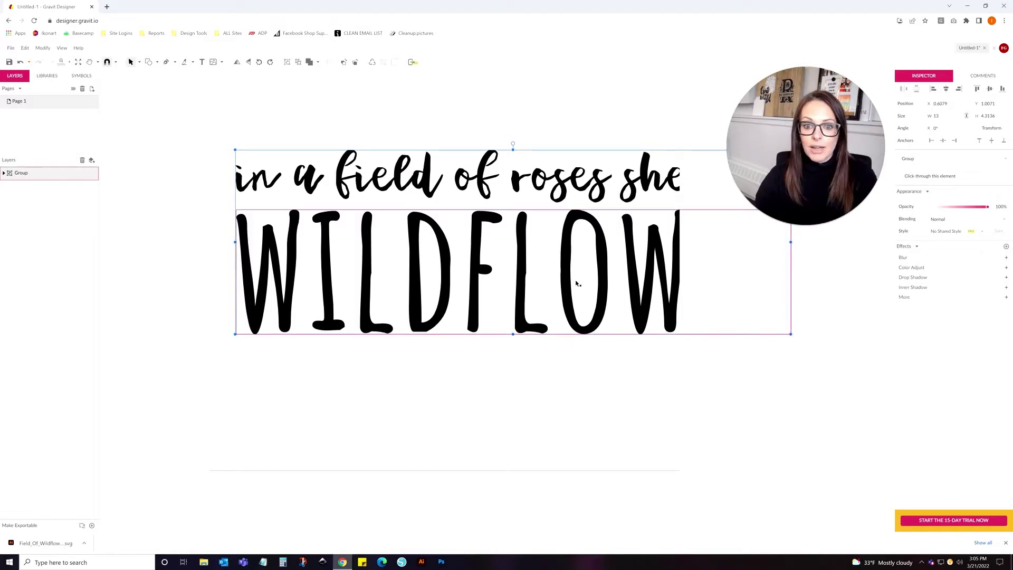
left_click_drag(562, 276, 273, 273)
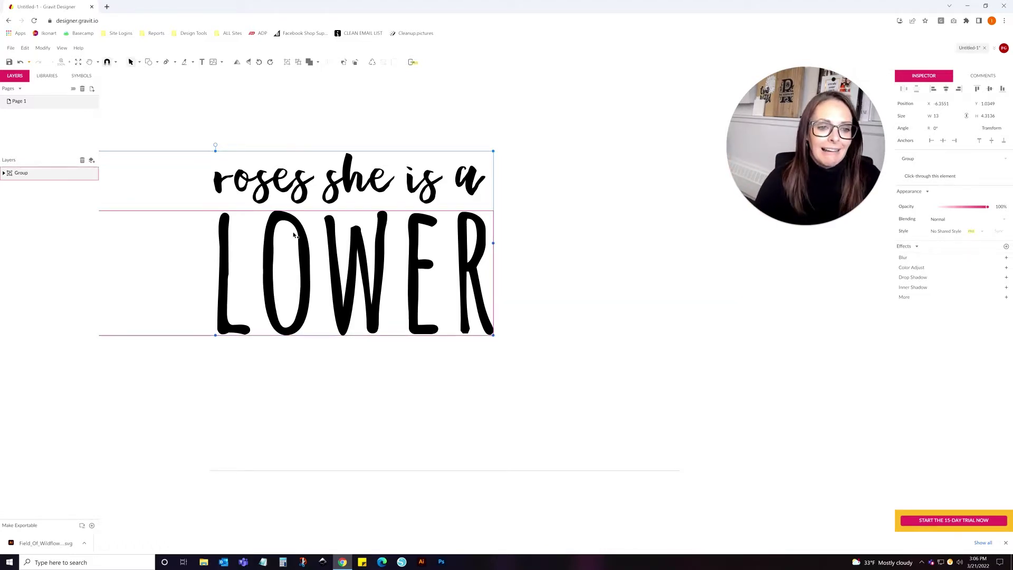
left_click_drag(300, 242, 593, 207)
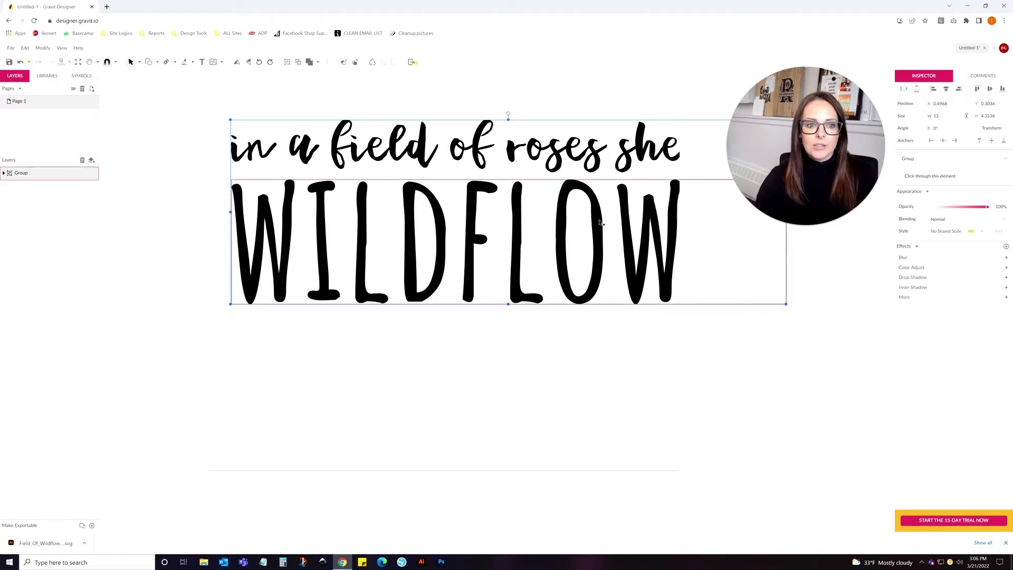
Scale the lettering group to about 12.79 in wide and place it at about X 0.29, Y 0.36 in.
left_click_drag(600, 222, 592, 230)
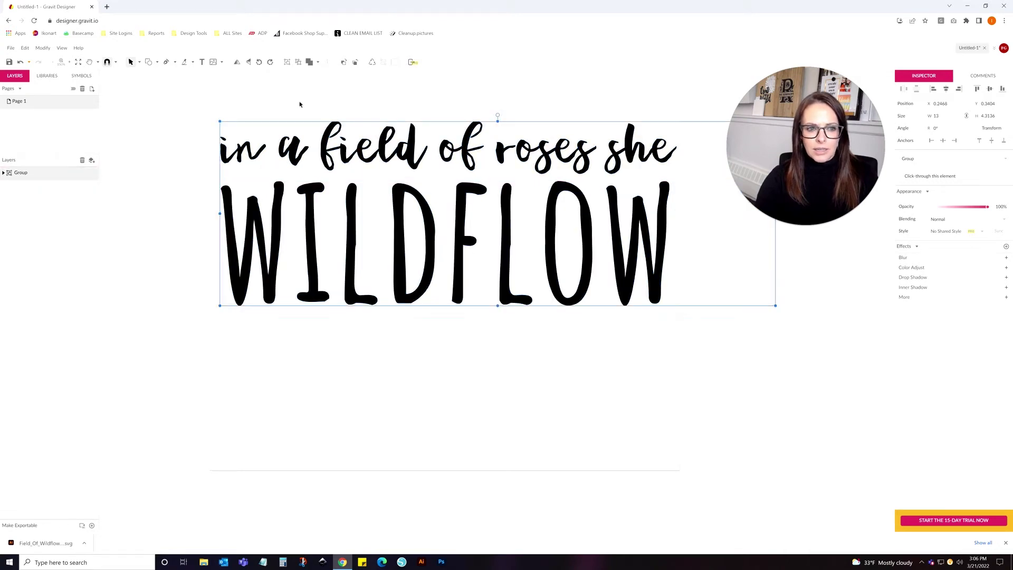
left_click_drag(221, 120, 229, 125)
left_click_drag(318, 221, 311, 222)
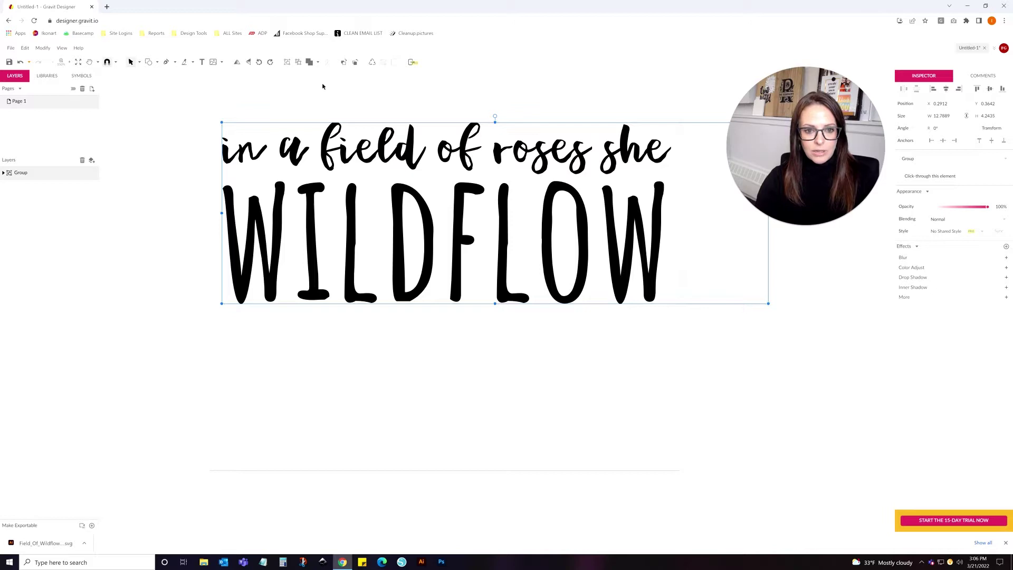
Paste a duplicate of the lettering group directly over the original.
left_click(26, 48)
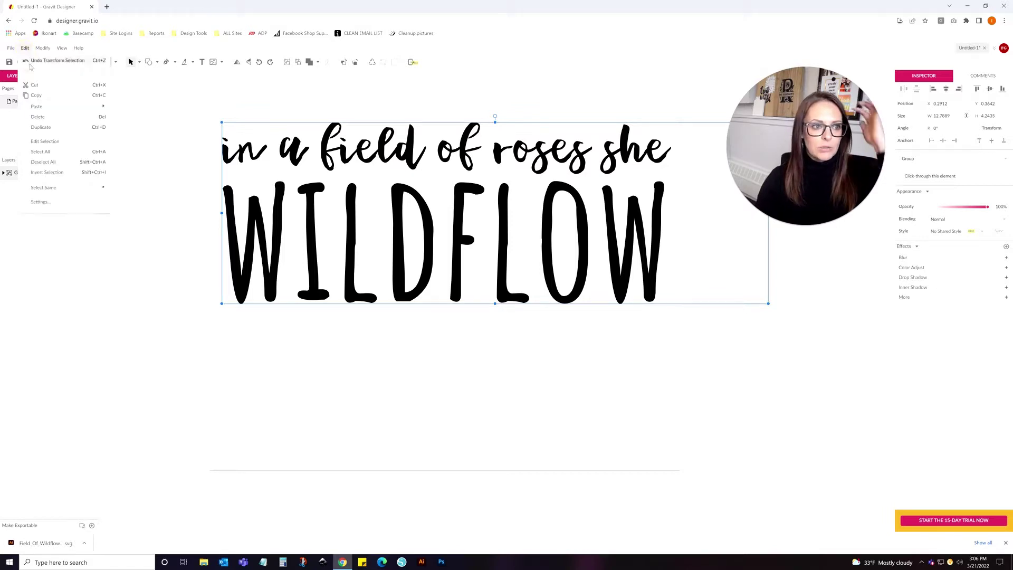
mouse_move(44, 108)
left_click(404, 97)
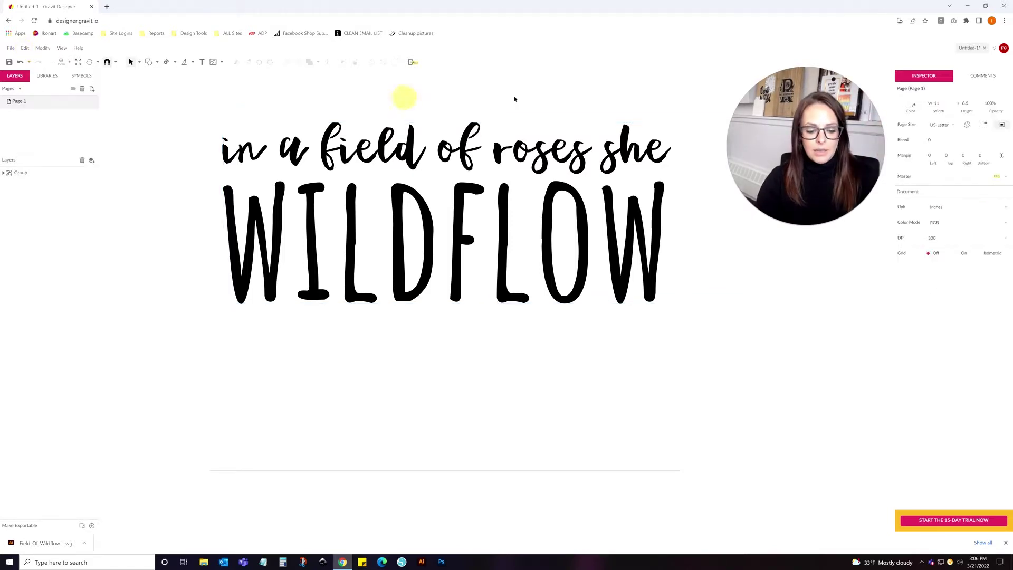
key("ctrl+v")
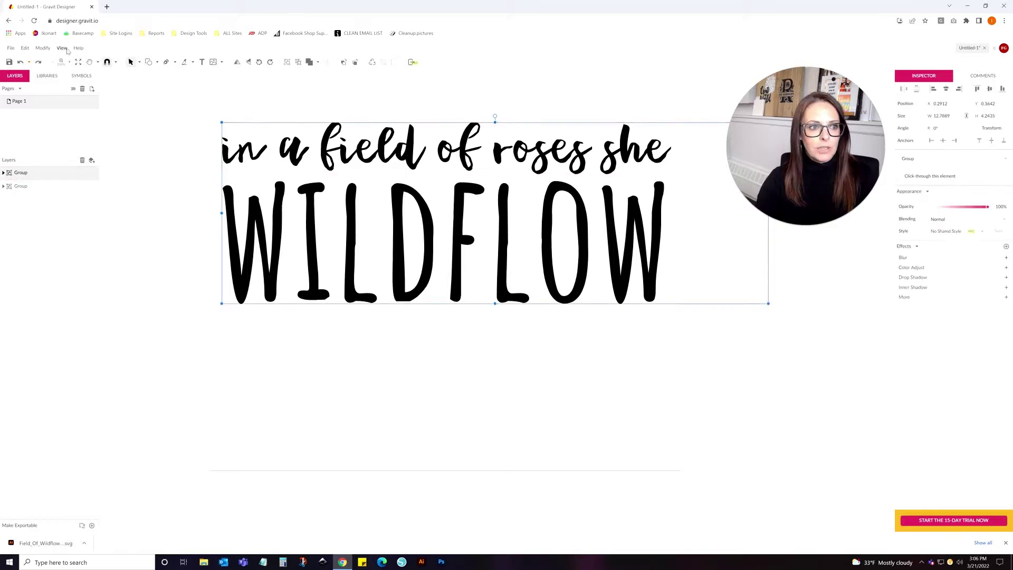
left_click(25, 47)
left_click(25, 47)
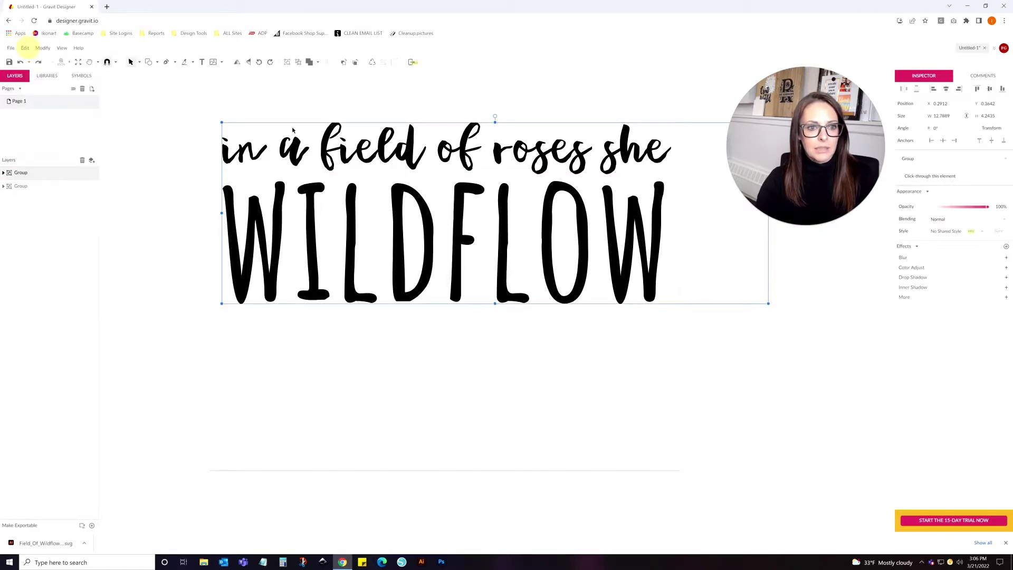
Move the duplicate lettering group below the original, to about X -0.12, Y 5.39 in.
left_click_drag(324, 147, 176, 352)
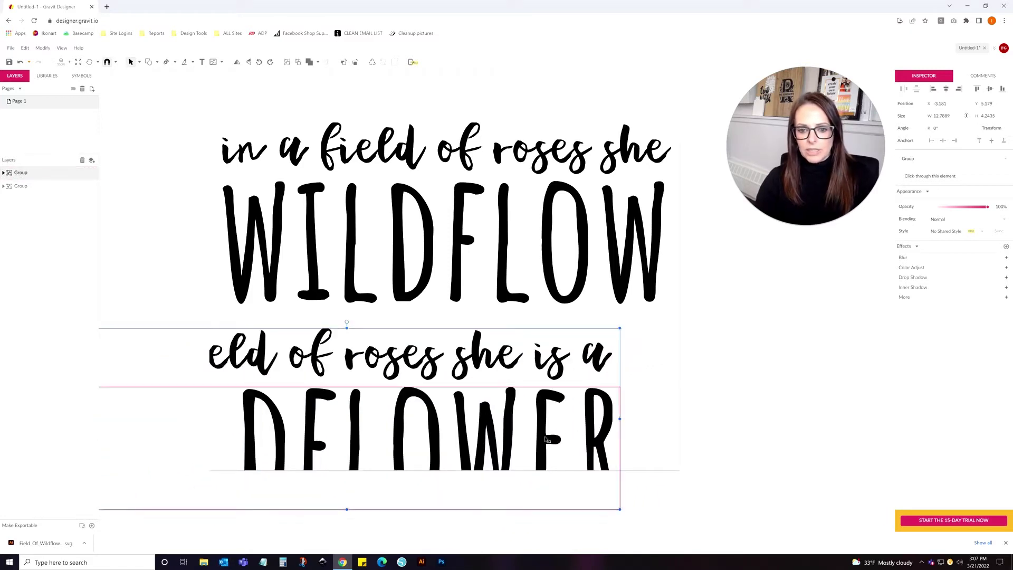
left_click_drag(545, 439, 549, 404)
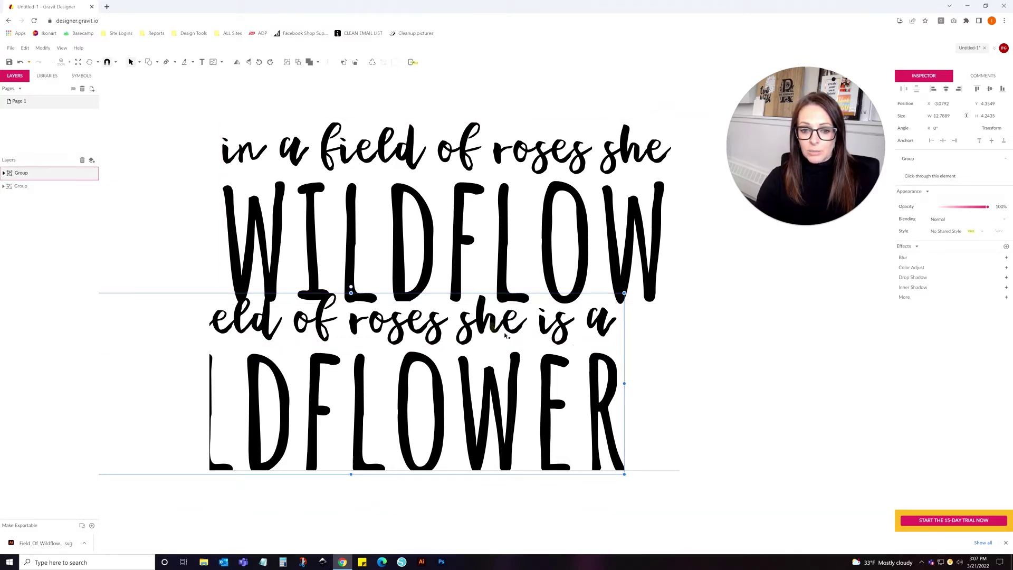
left_click_drag(508, 325, 614, 362)
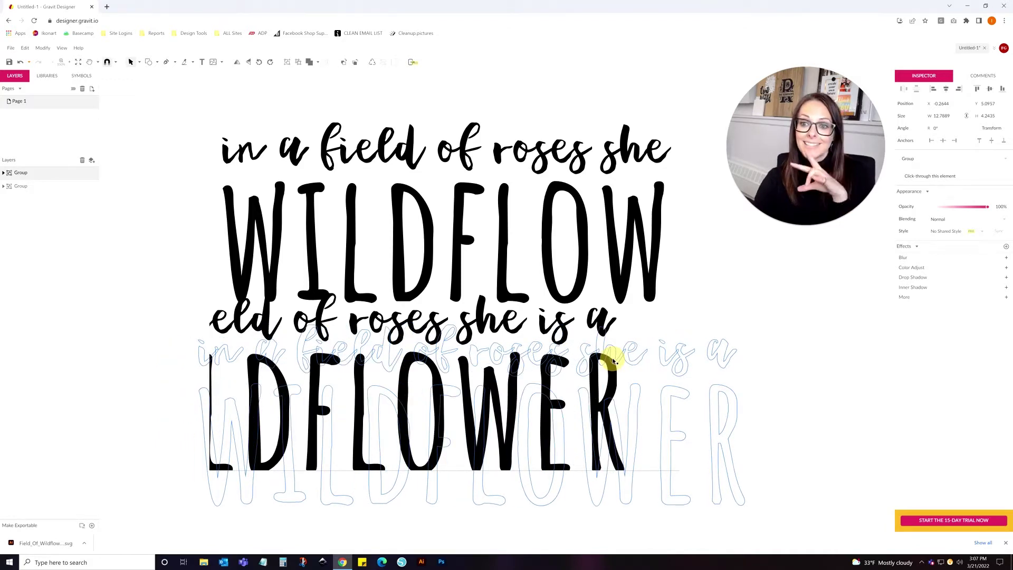
left_click_drag(614, 362, 618, 369)
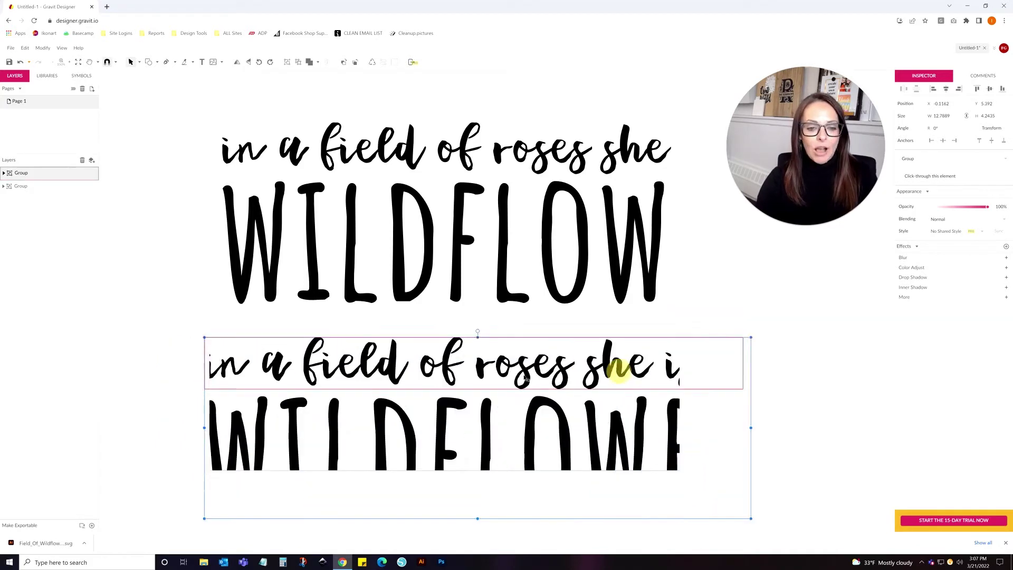
Ungroup the lower lettering copy into its two separate text lines.
right_click(448, 369)
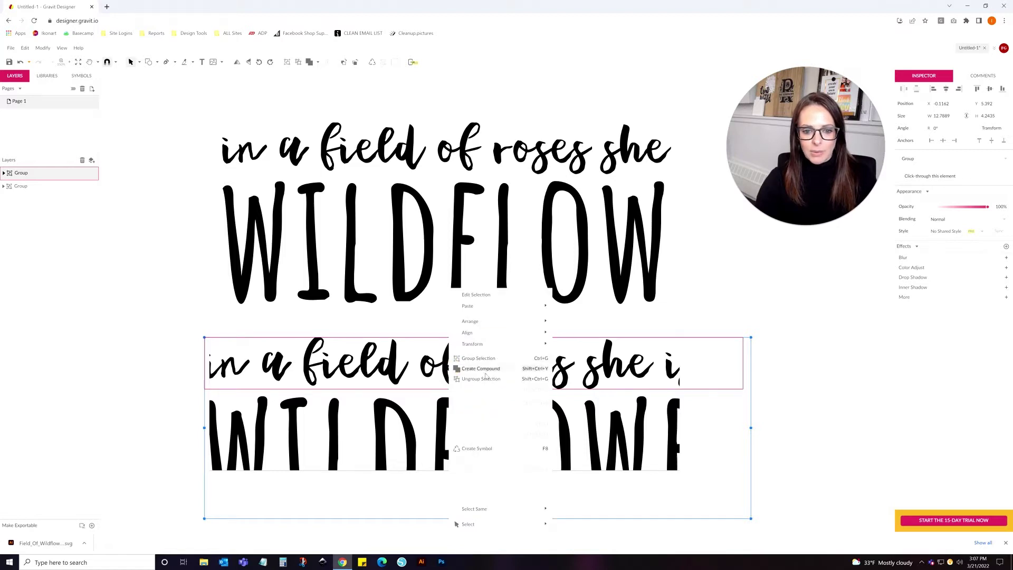
left_click(482, 379)
left_click(781, 299)
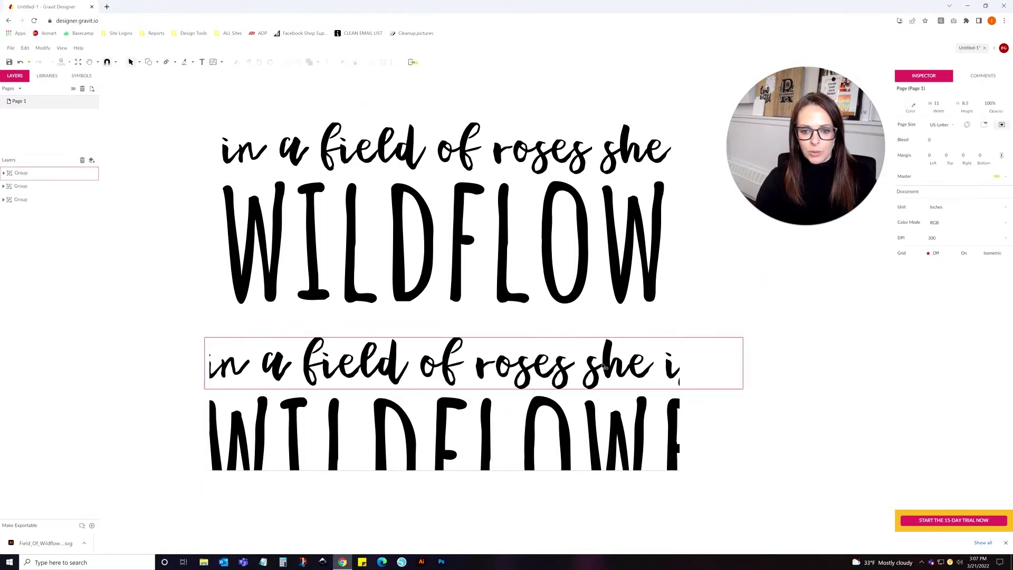
Ungroup both text lines of the lower copy into individual letters.
left_click(602, 364)
right_click(608, 362)
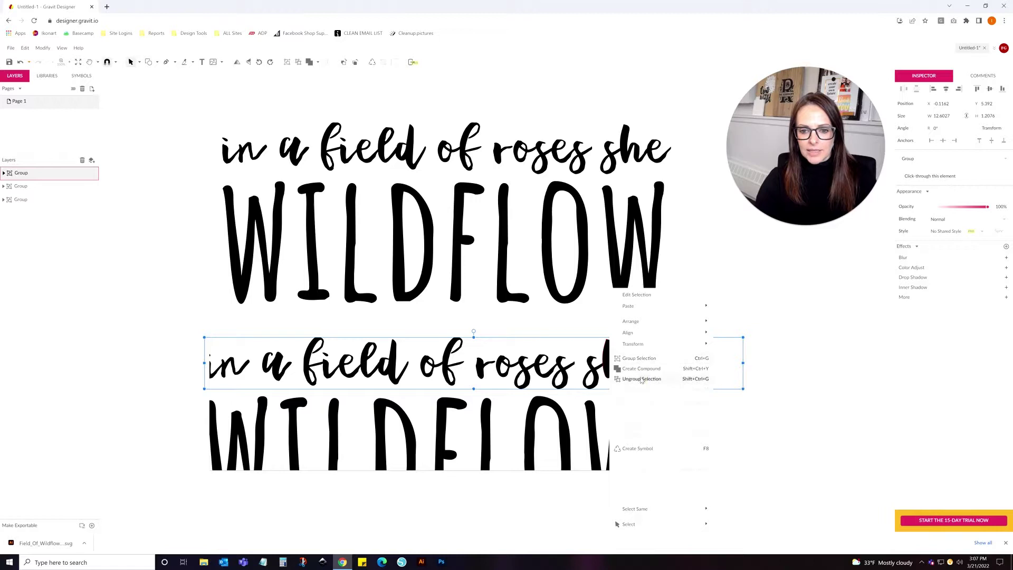
left_click(642, 379)
left_click(769, 325)
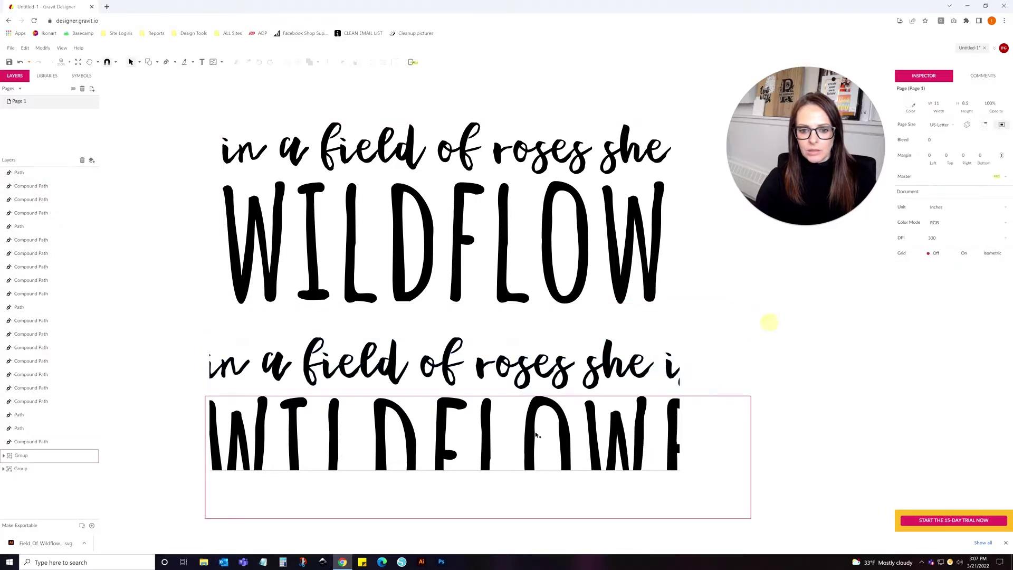
right_click(528, 436)
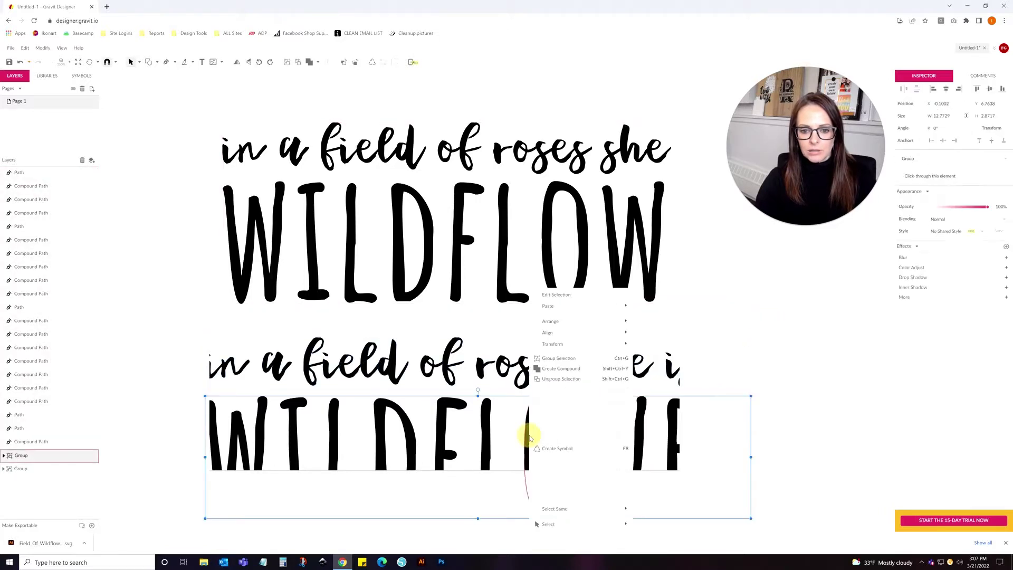
left_click(561, 379)
left_click(181, 339)
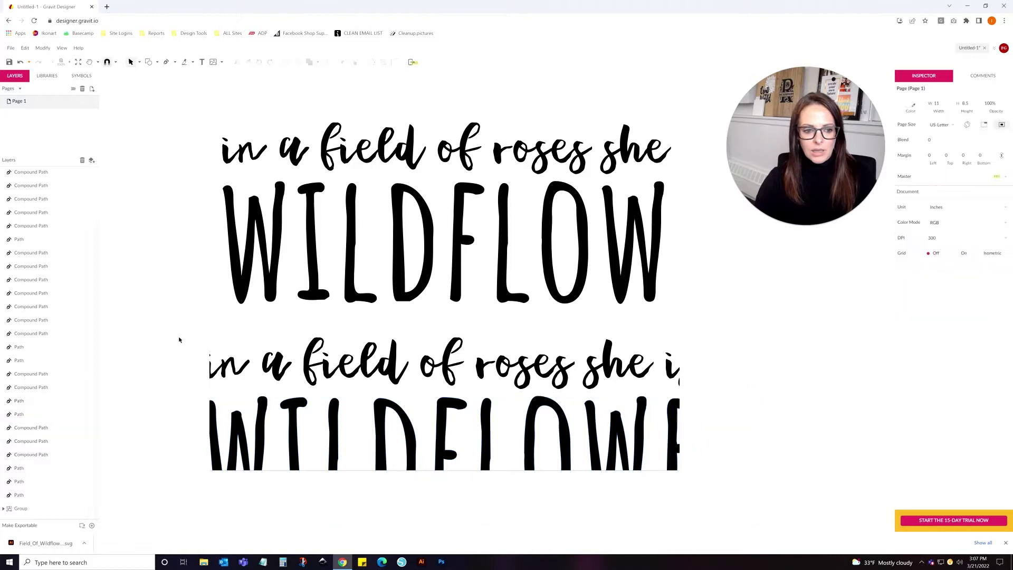
Delete the "in a field of roses" and "WILDFLO" letters from the lower copy.
left_click_drag(148, 338, 571, 392)
key("Delete")
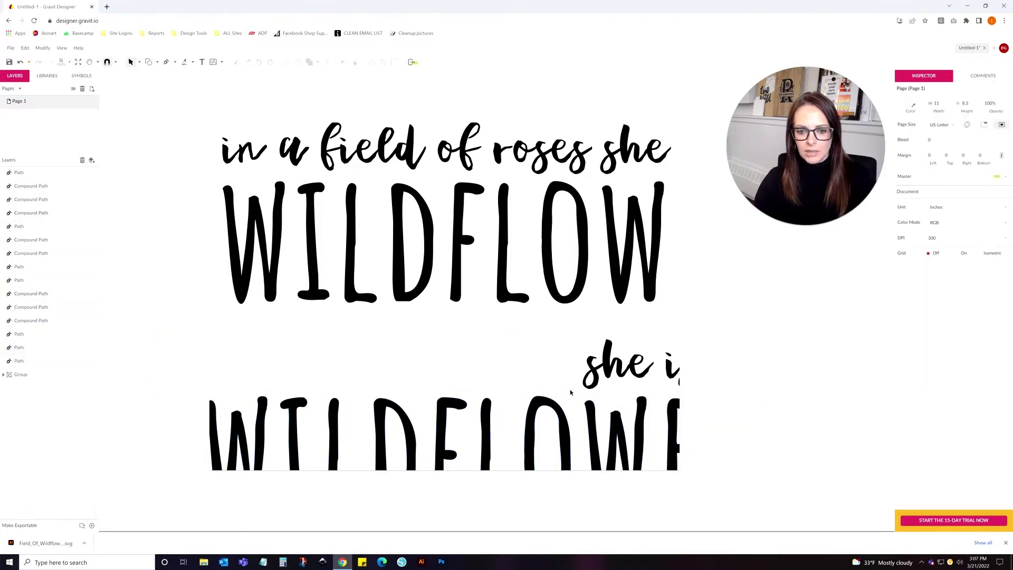
left_click_drag(187, 383, 556, 479)
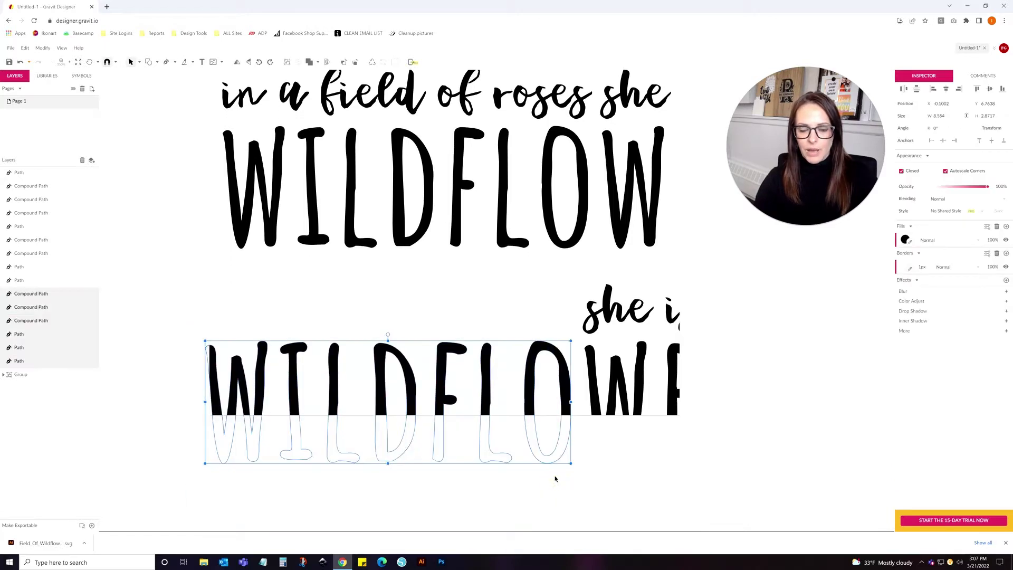
key("Delete")
Move the remaining "she is a" and "WER" letters to about X 0.51, Y 6.07 in and select the "she is a" letters.
left_click_drag(546, 286, 821, 494)
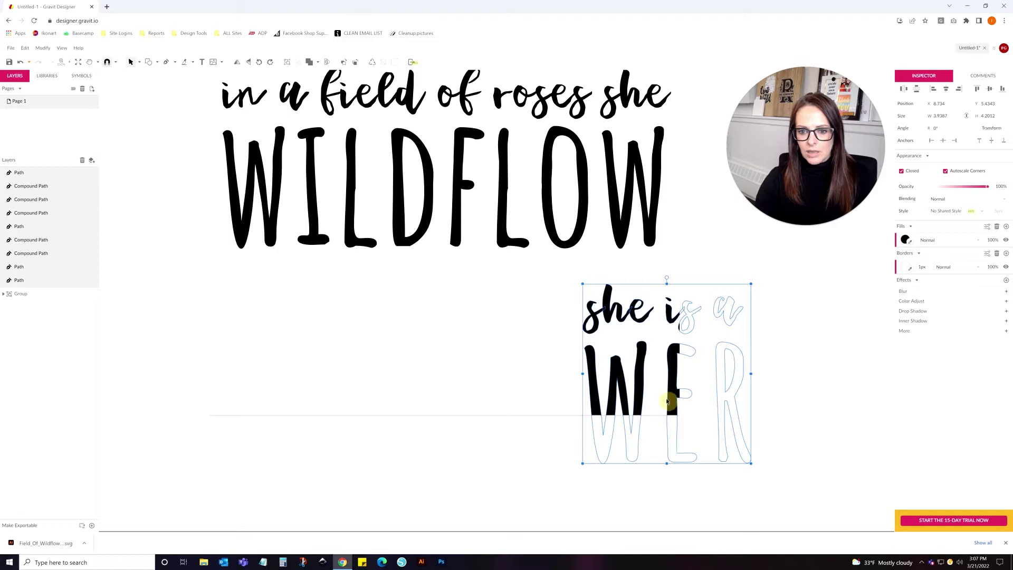
left_click_drag(671, 399, 305, 432)
left_click_drag(199, 294, 429, 362)
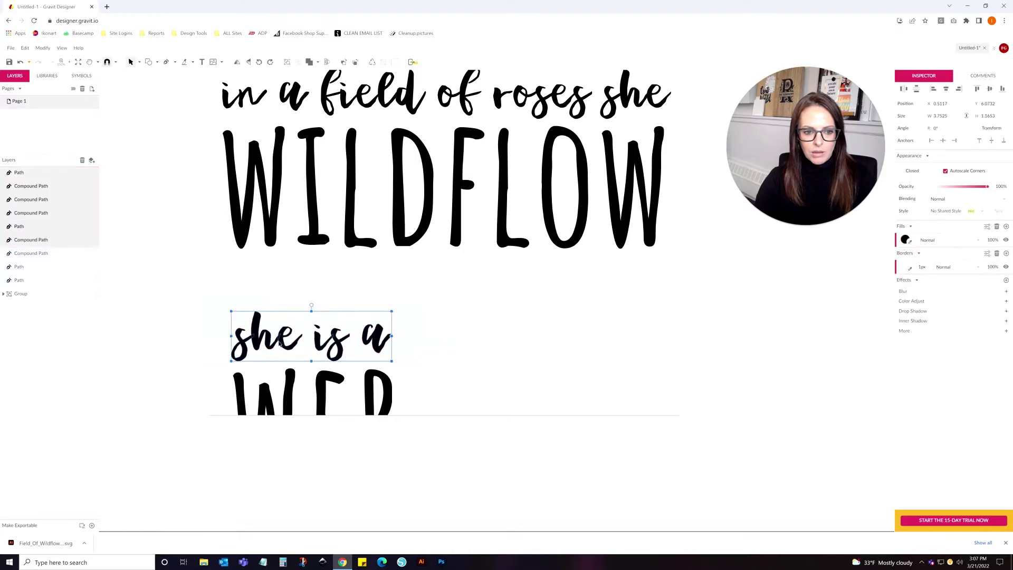
Move "she is a" to about X 6.31, Y 6.38 in and "WER" to about X 0.92, Y 5.30 in on the page.
left_click_drag(285, 342, 518, 355)
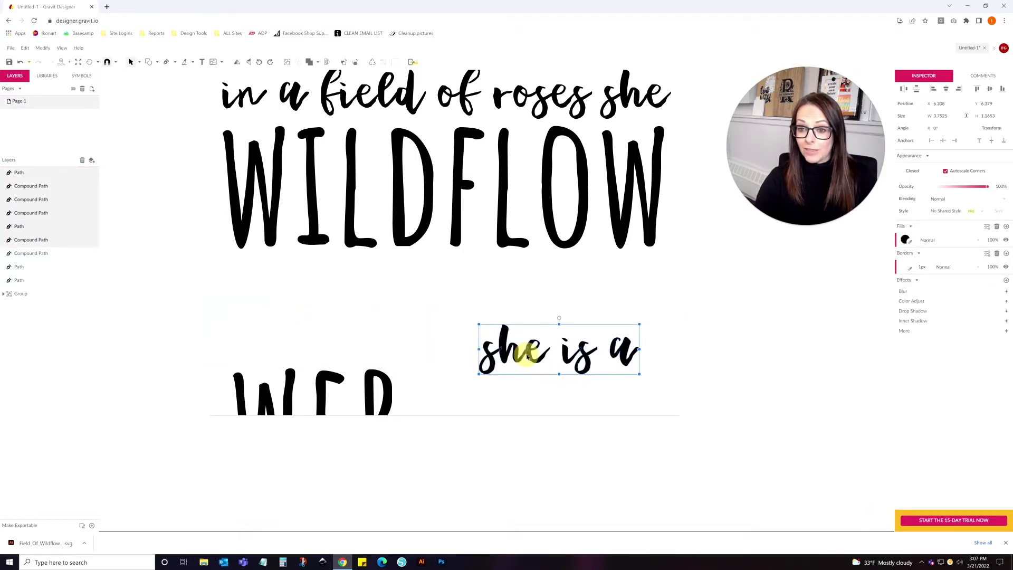
left_click(717, 326)
left_click_drag(206, 339, 429, 520)
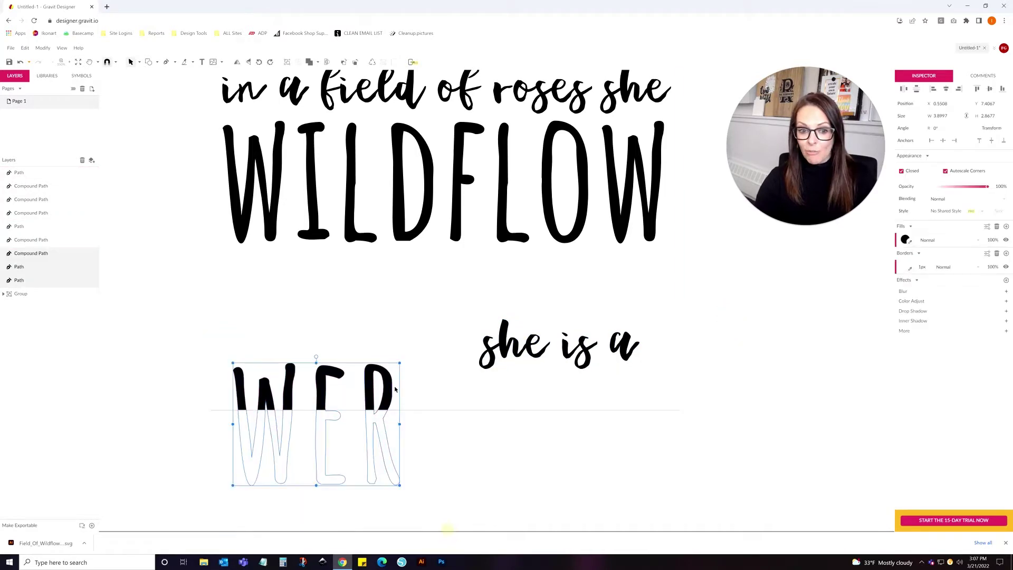
left_click_drag(390, 405, 405, 309)
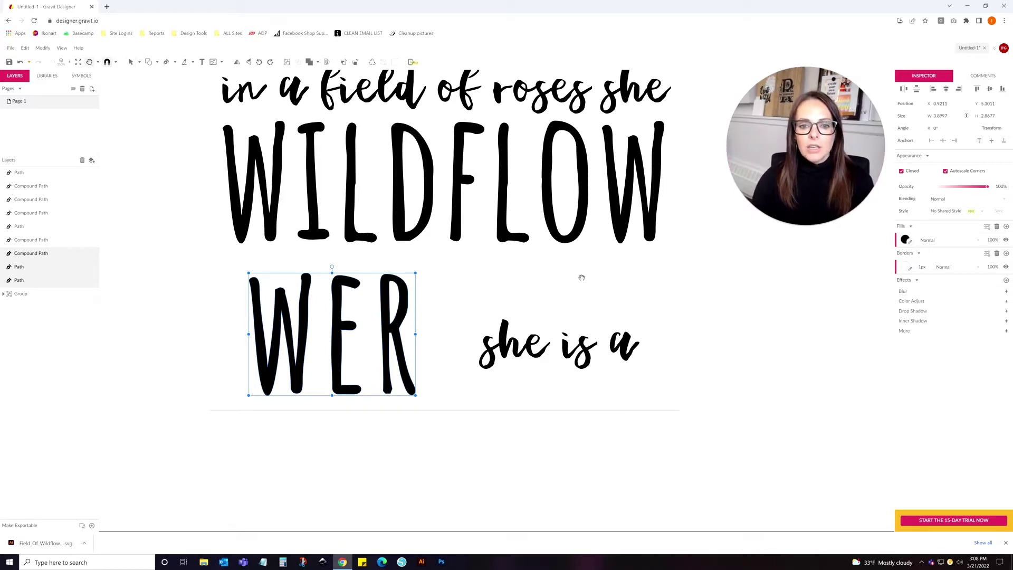
left_click_drag(581, 276, 581, 332)
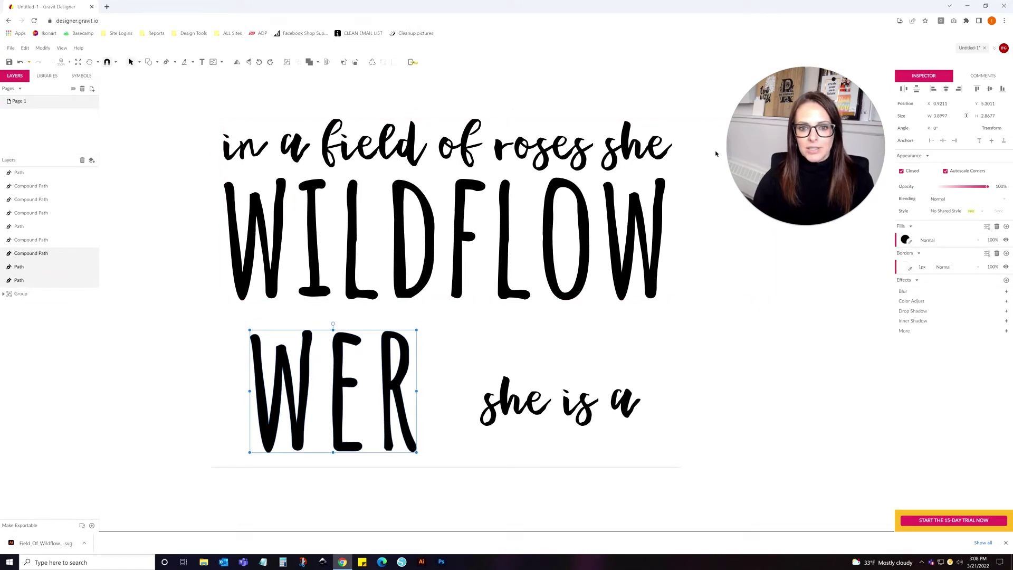
Nudge the "she is a" and "WER" letters slightly to fine-tune their placement below the large WILDFLOW lettering.
left_click_drag(465, 362, 690, 450)
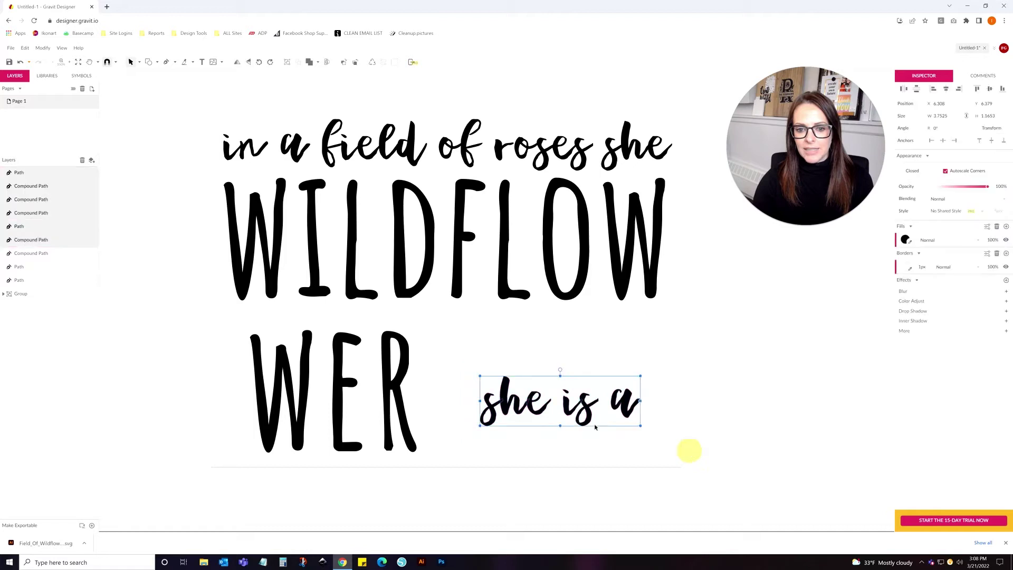
mouse_move(516, 403)
left_mouse_down()
mouse_move(610, 171)
mouse_move(640, 149)
mouse_move(584, 339)
mouse_move(517, 400)
left_mouse_up()
left_click(689, 323)
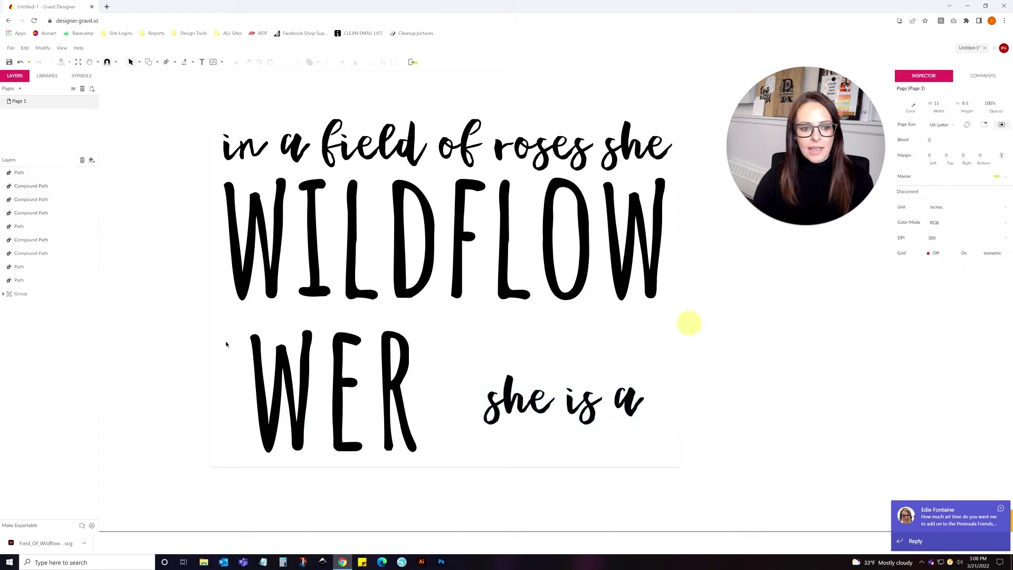
left_click_drag(226, 344, 441, 470)
mouse_move(337, 396)
left_mouse_down()
mouse_move(792, 182)
mouse_move(681, 239)
mouse_move(690, 239)
mouse_move(330, 390)
left_mouse_up()
left_click(450, 356)
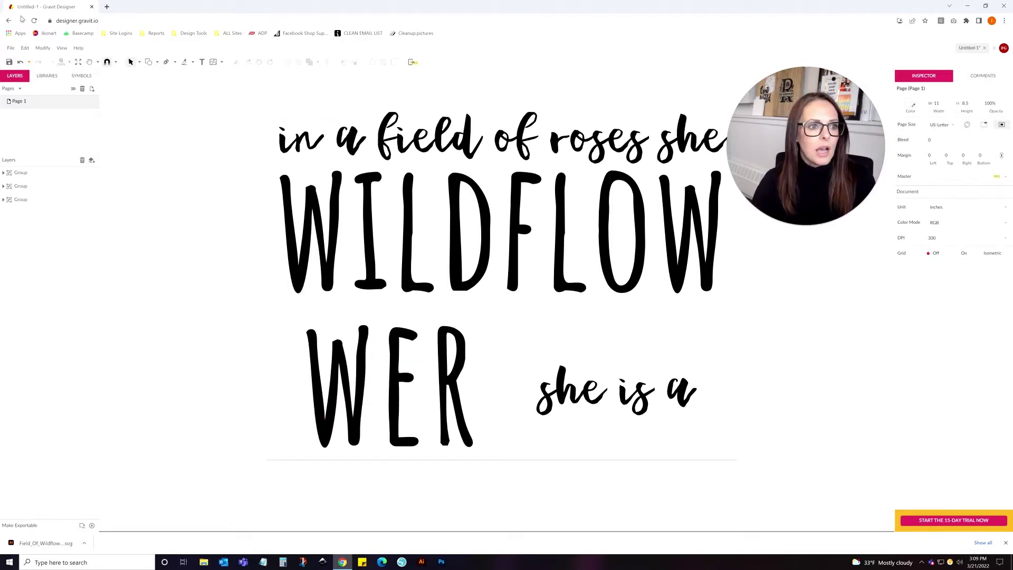
left_click(10, 48)
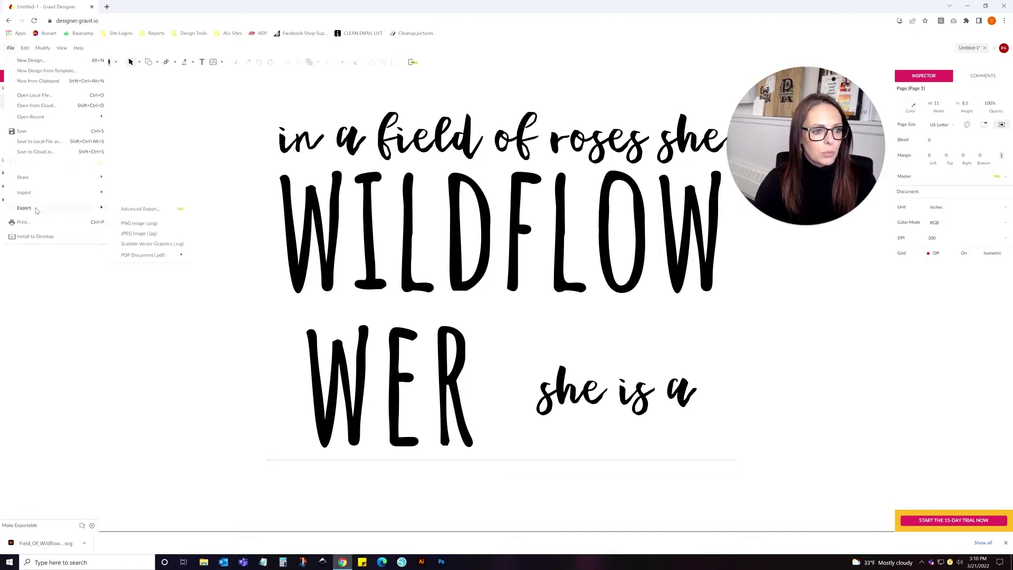
left_click(37, 224)
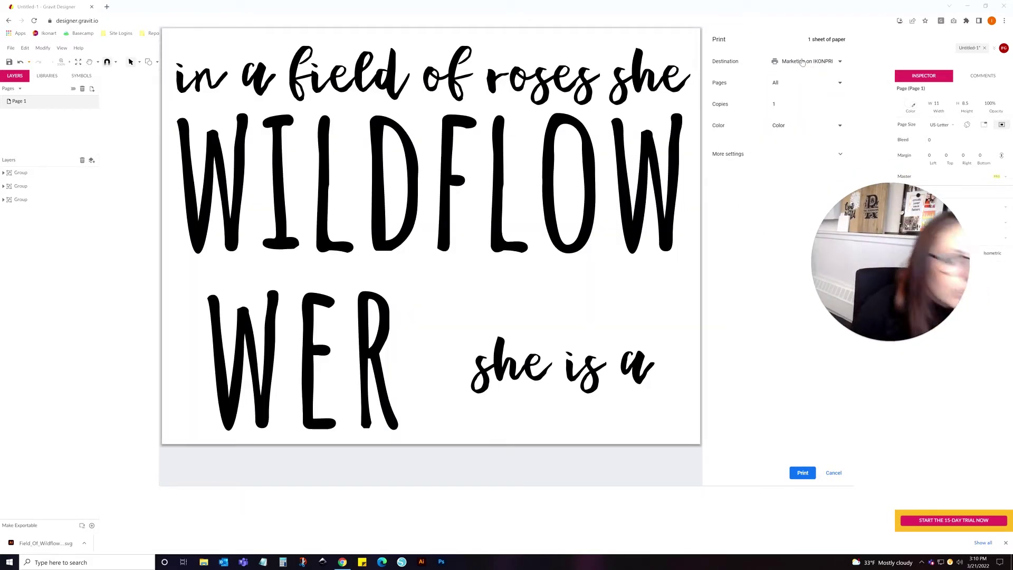
left_click(804, 62)
key("Escape")
key("Escape")
Start printing the page through the system print dialog and choose the Canon iX6800 series (Copy 1) printer.
left_click(10, 48)
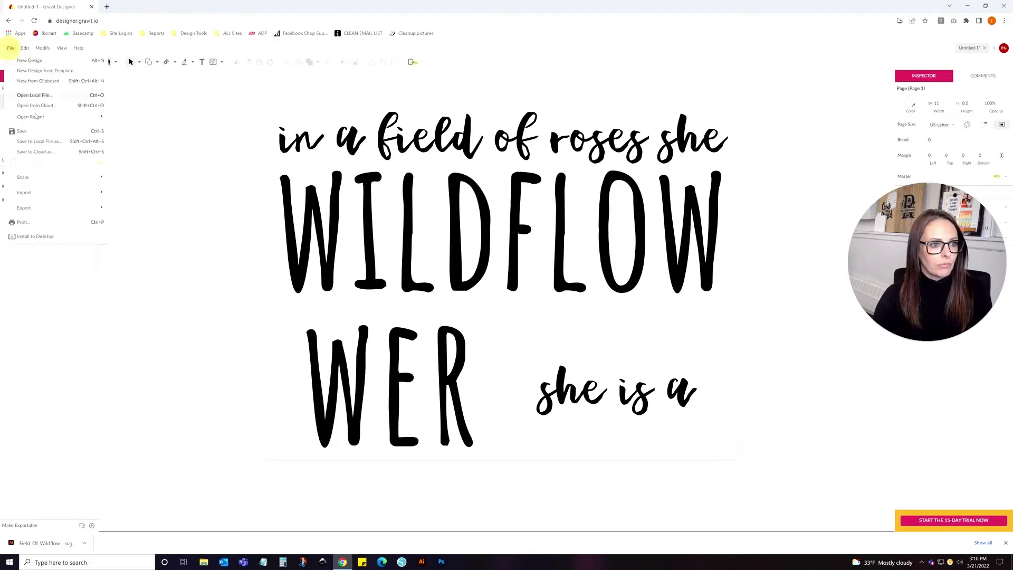
left_click(26, 222)
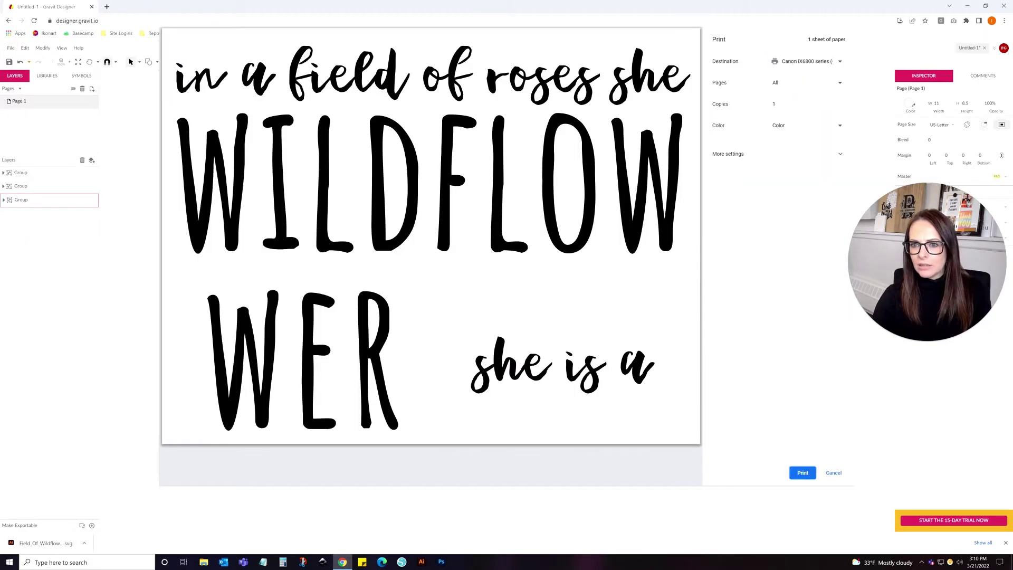
left_click(778, 157)
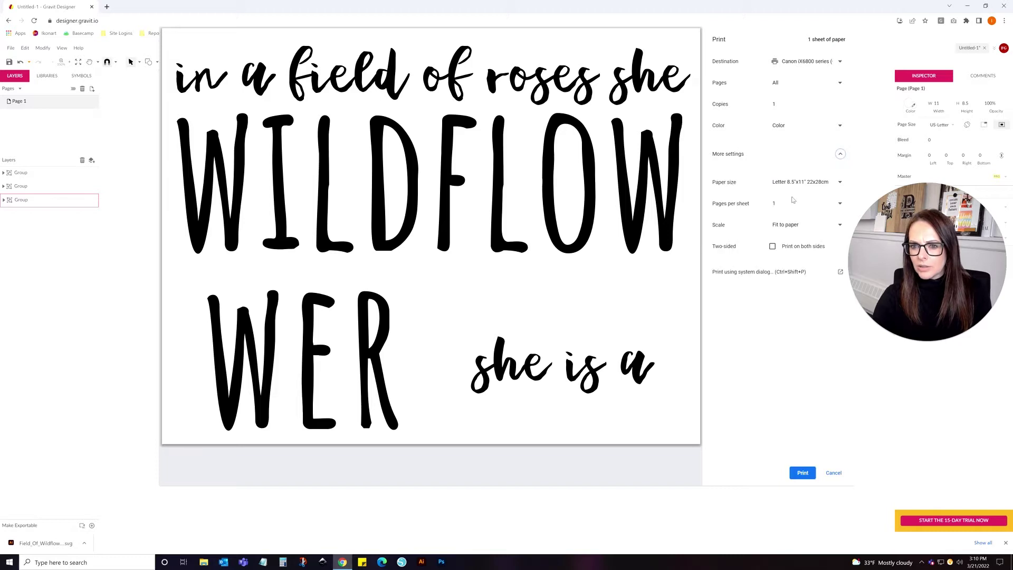
left_click(780, 272)
left_click_drag(89, 7, 569, 90)
left_click_drag(563, 150, 489, 154)
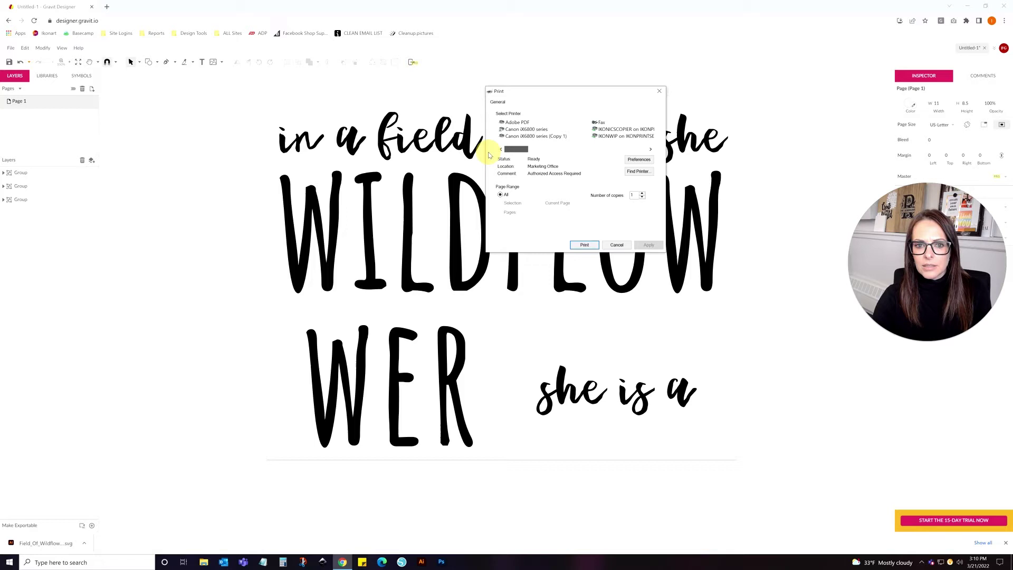
left_click(546, 136)
Apply the IKONART Film Positives preset in the printer's preferences and accept its custom print quality at 1 (Fine).
left_click(643, 163)
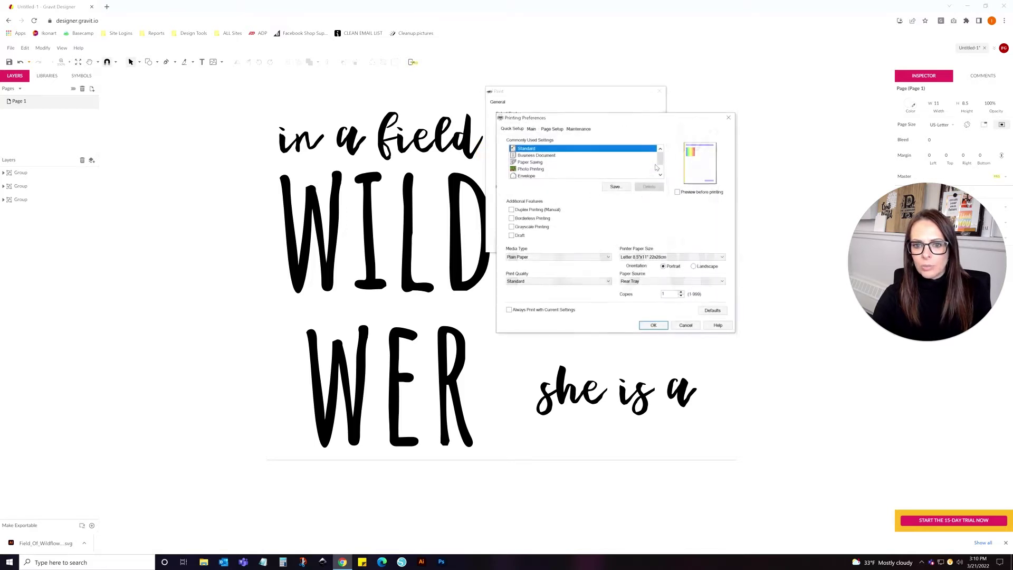
left_click(526, 170)
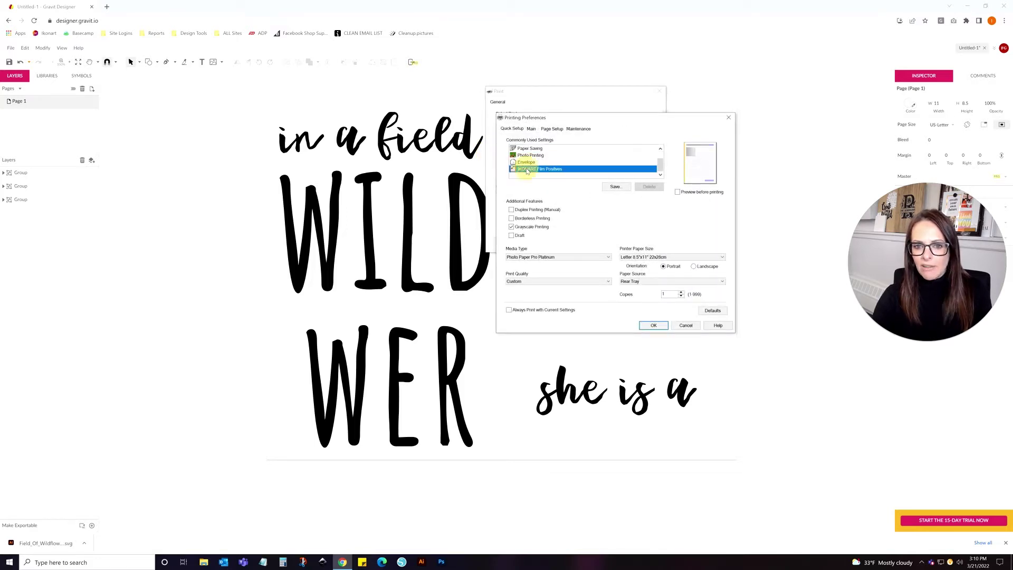
left_click(530, 128)
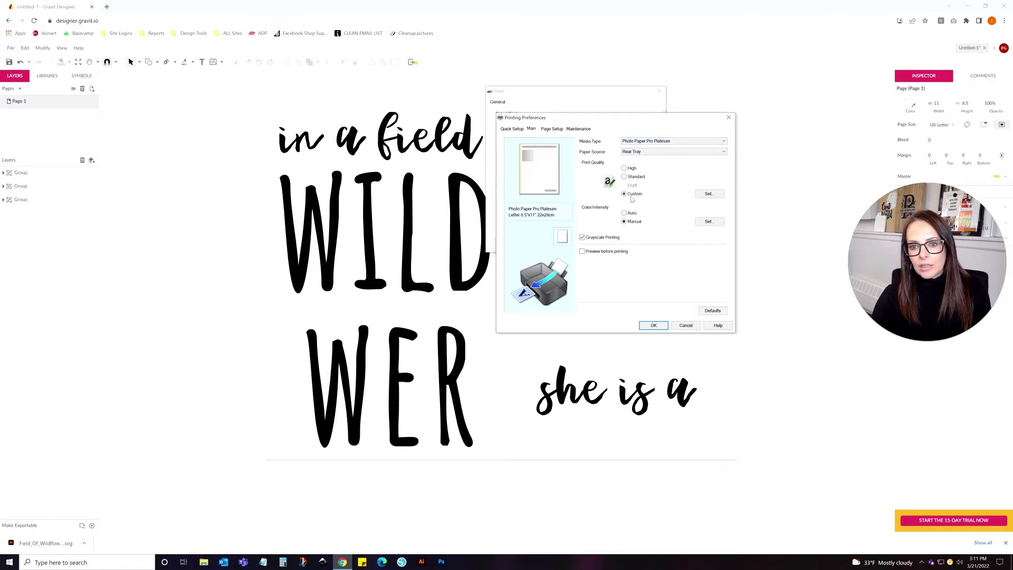
left_click(709, 193)
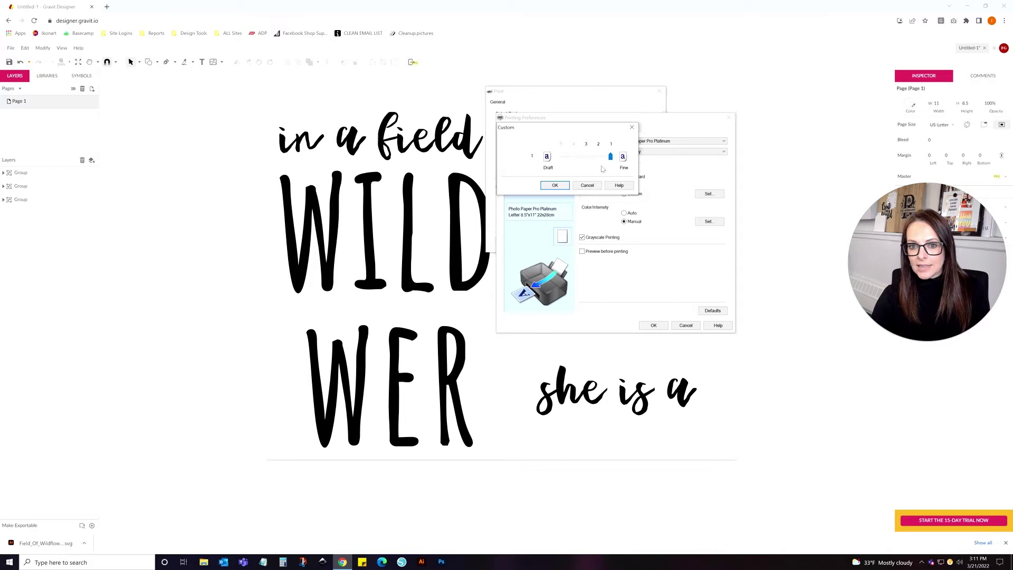
left_click(554, 185)
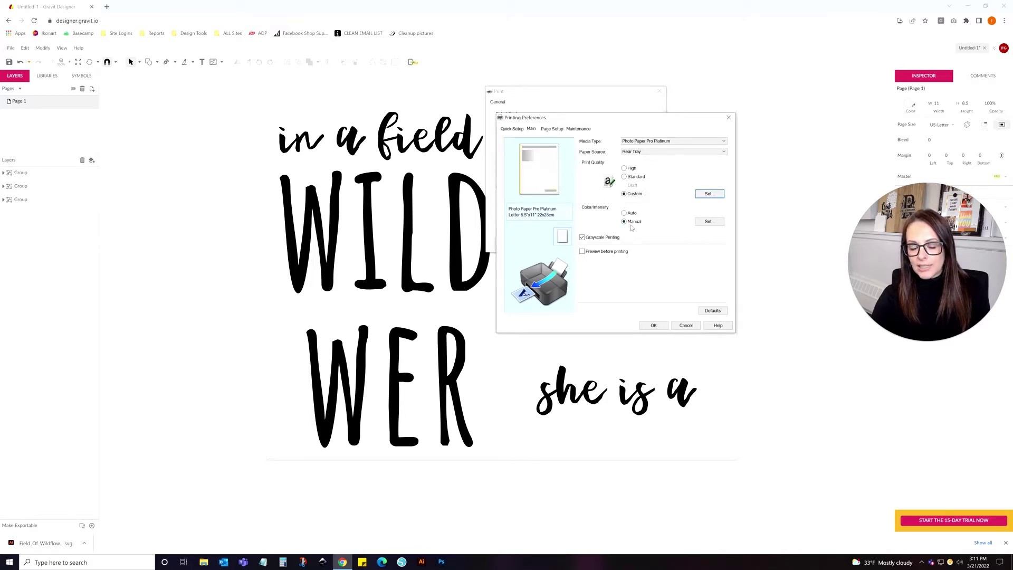
Choose Dark brightness in the printer's manual color adjustment and accept the printing preferences.
left_click(708, 221)
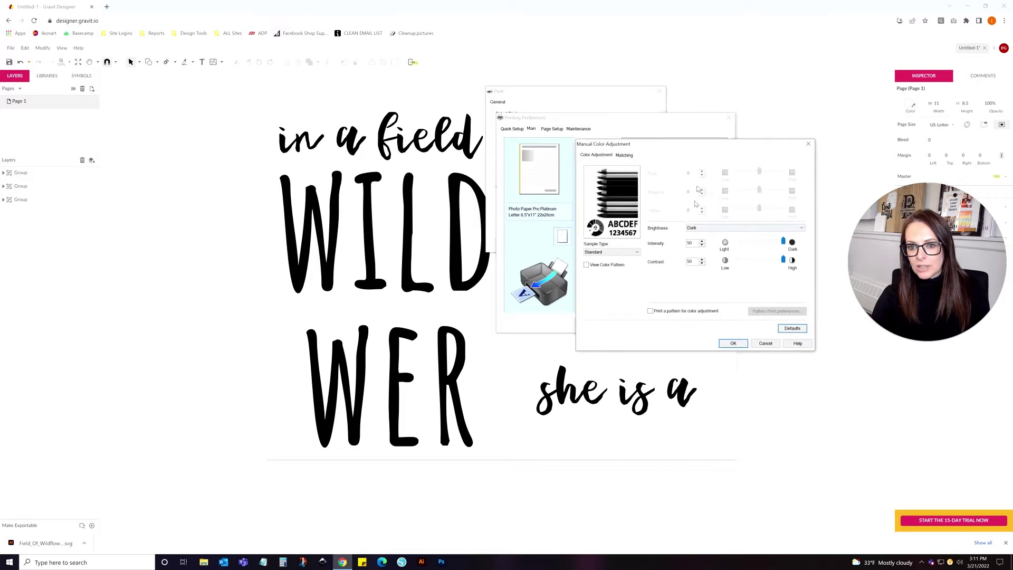
left_click(700, 229)
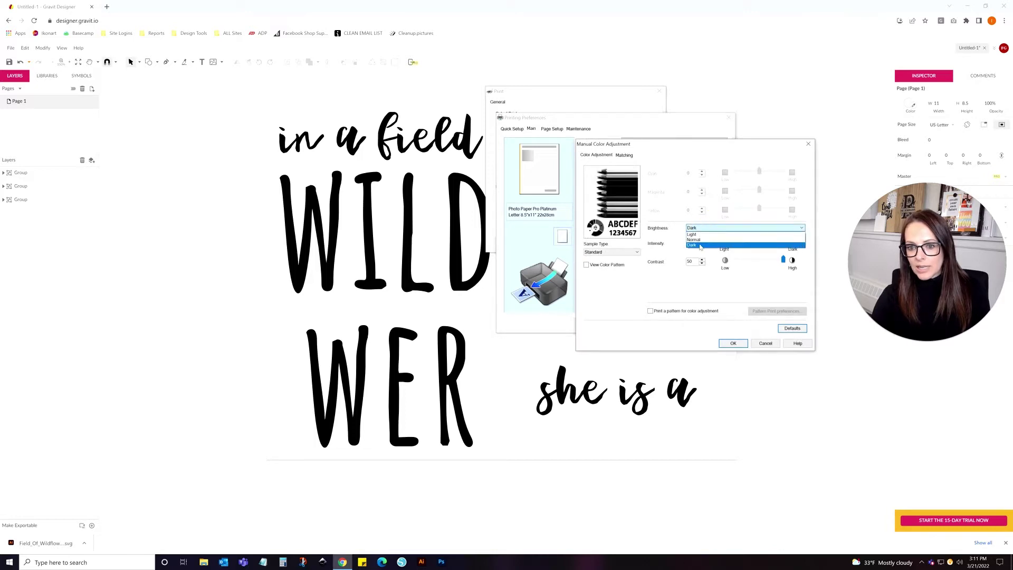
left_click(700, 246)
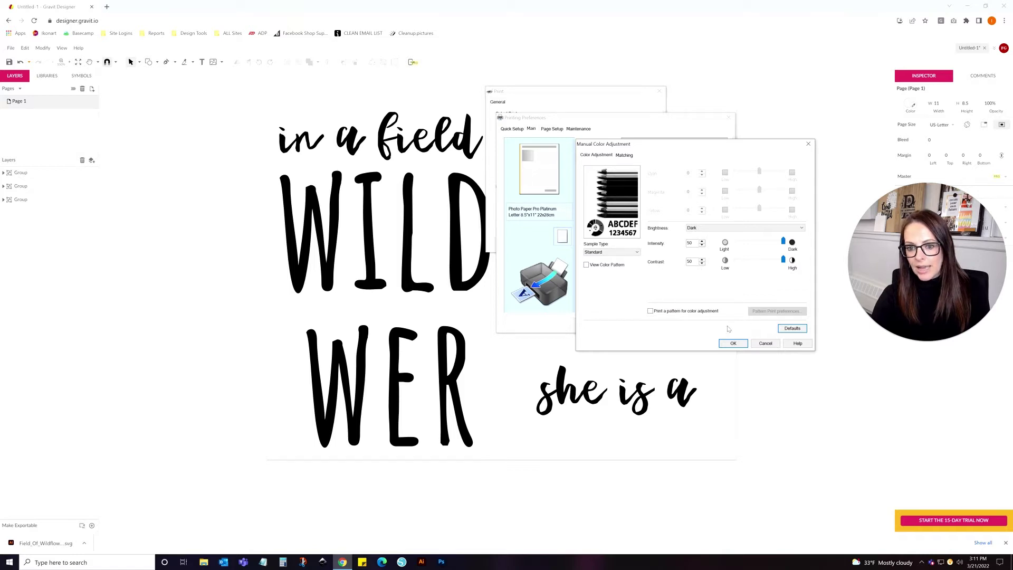
left_click(733, 344)
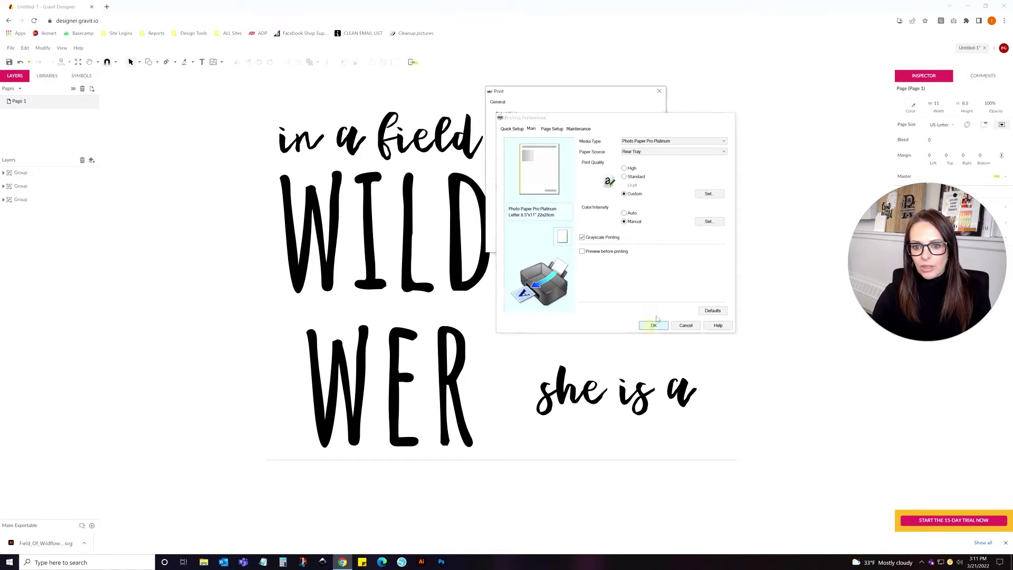
left_click(653, 326)
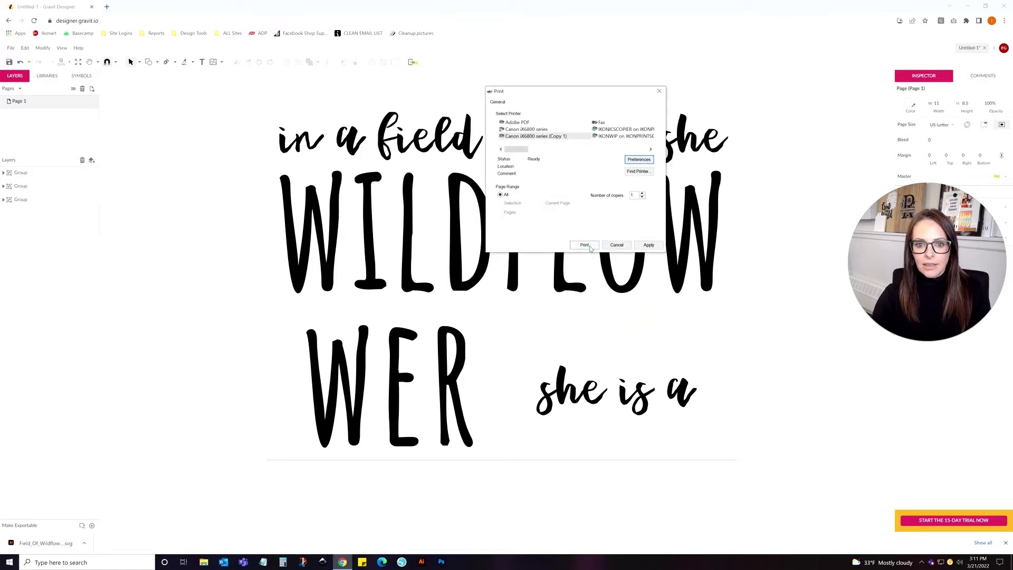